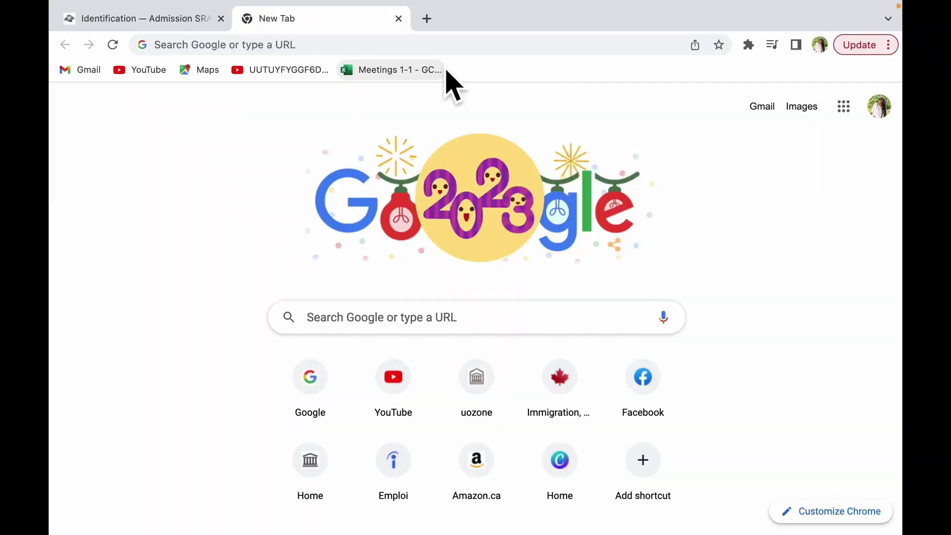
# Step: Go to admission.sram.qc.ca and open 'Soumettre une demande d'admission' to see the candidate categories
pyautogui.click(347, 46)
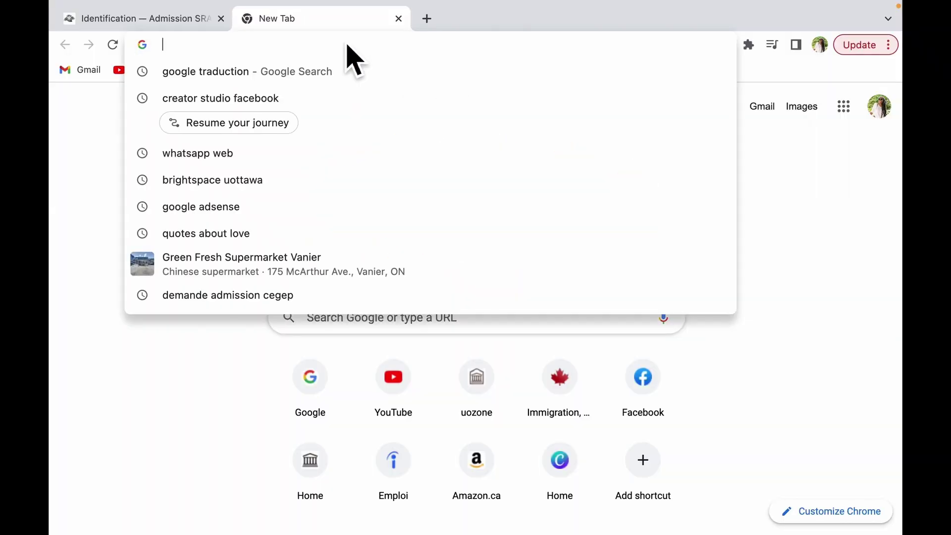
pyautogui.write('https://admission.sram.qc.ca/')
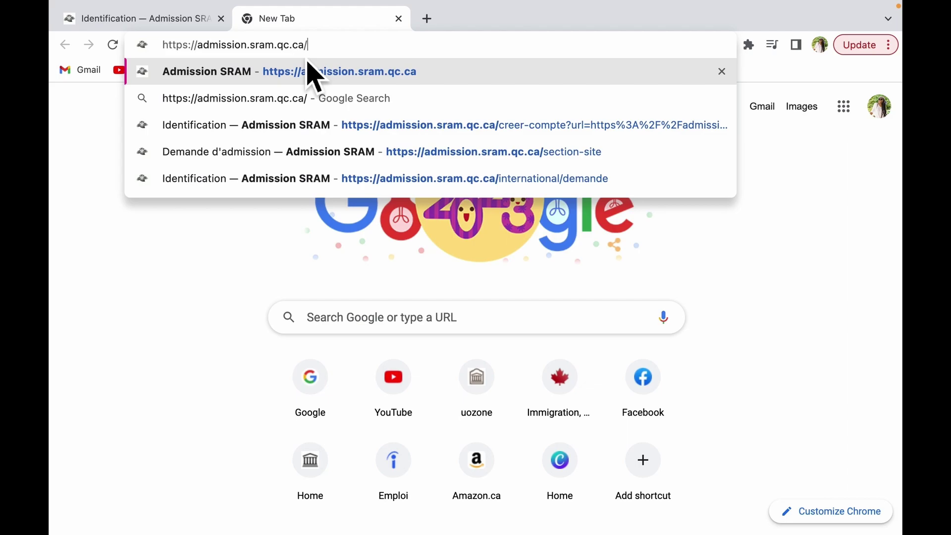
pyautogui.click(315, 74)
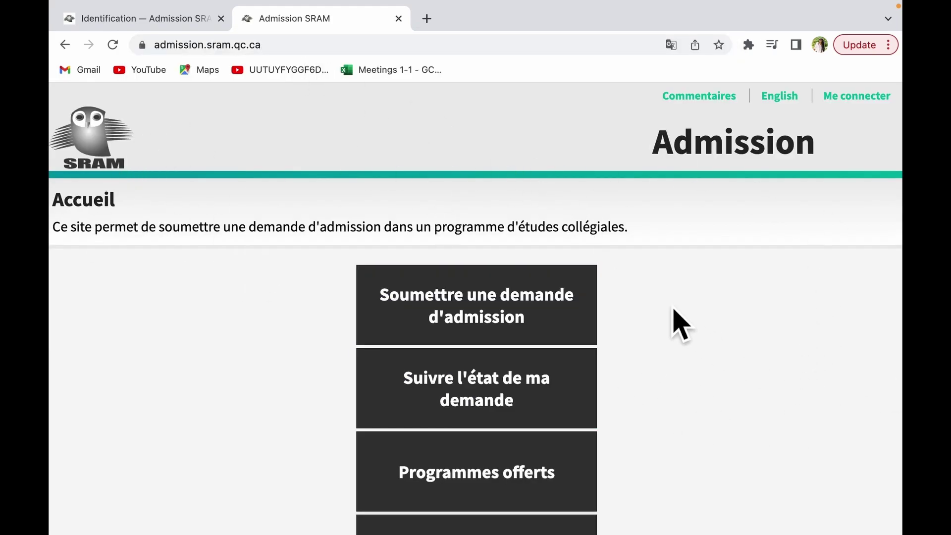
pyautogui.scroll(-2, 707, 350)
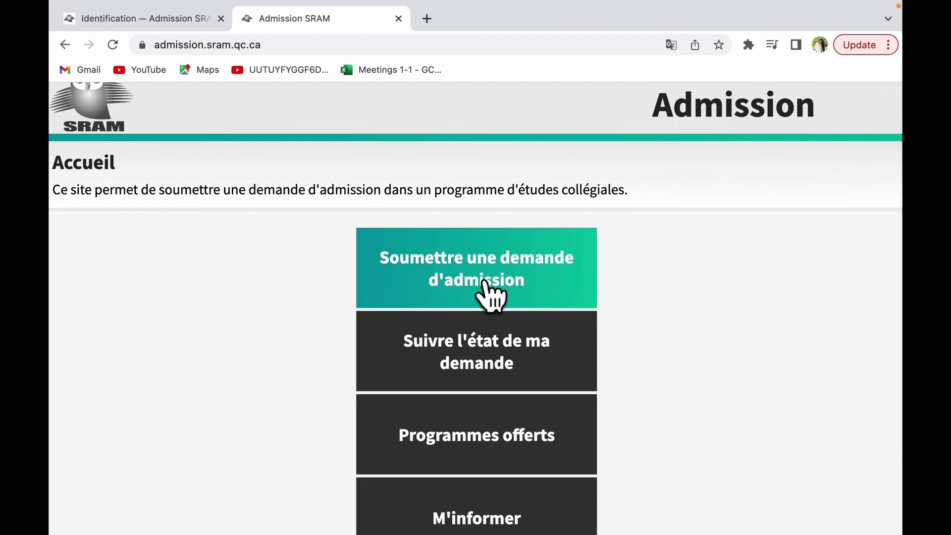
pyautogui.click(562, 284)
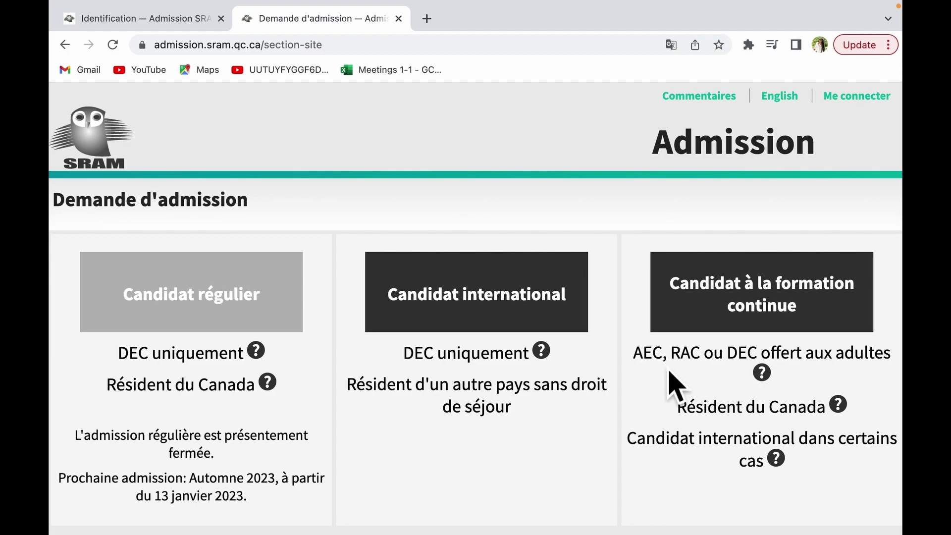
pyautogui.moveTo(762, 379)
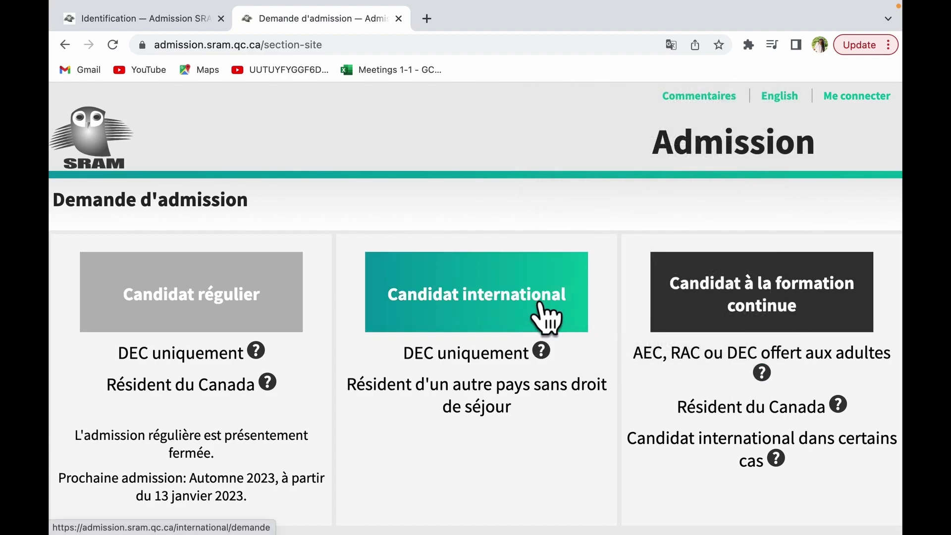
# Step: Apply as an international candidate and stay on the Nouveau compte form
pyautogui.click(545, 319)
pyautogui.scroll(-5, 521, 429)
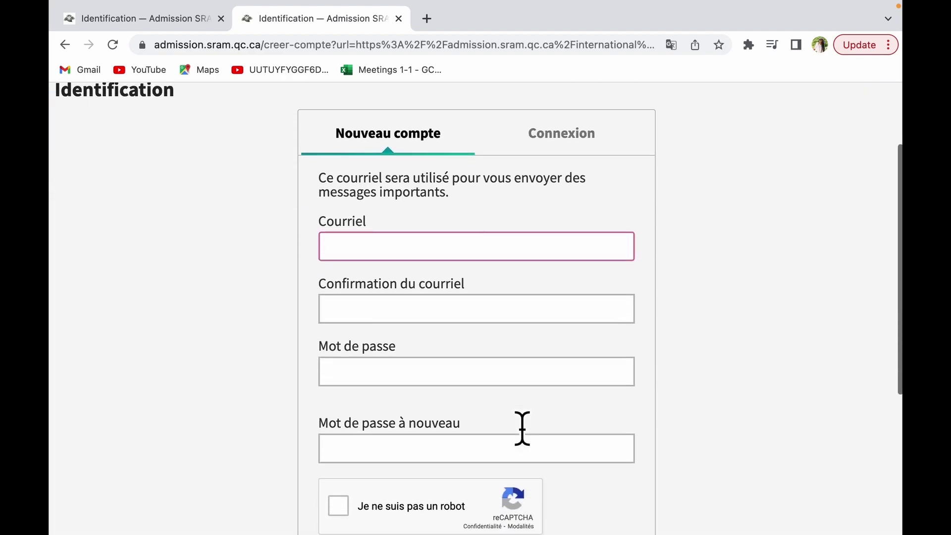
pyautogui.scroll(5, 523, 429)
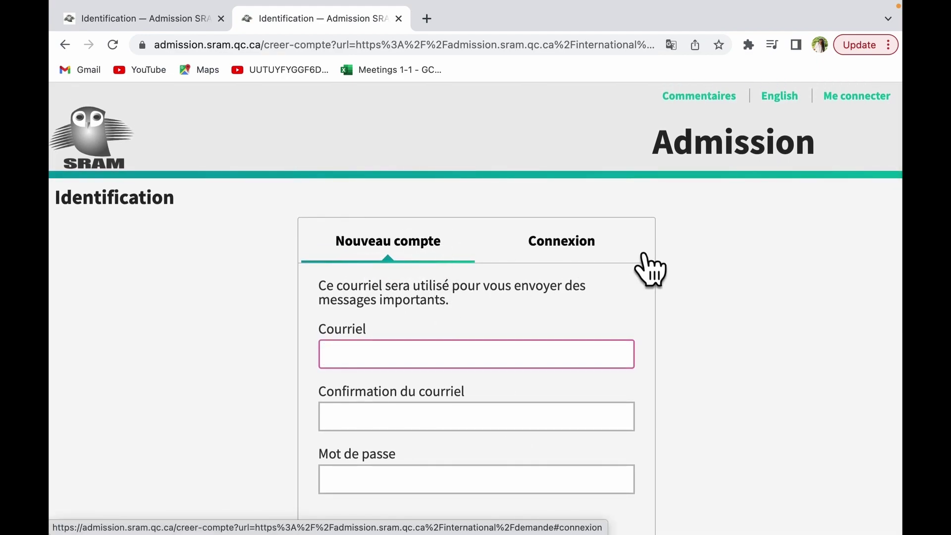
pyautogui.click(600, 249)
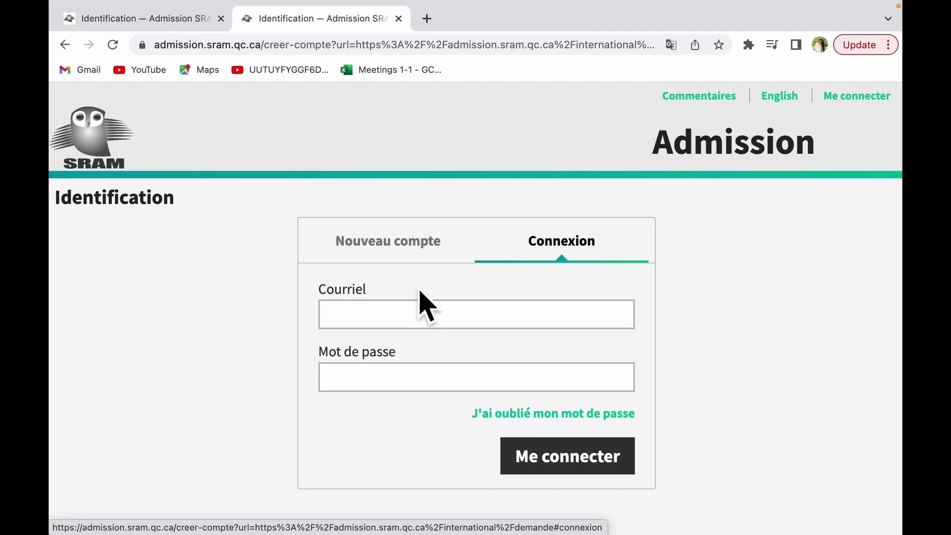
pyautogui.click(431, 254)
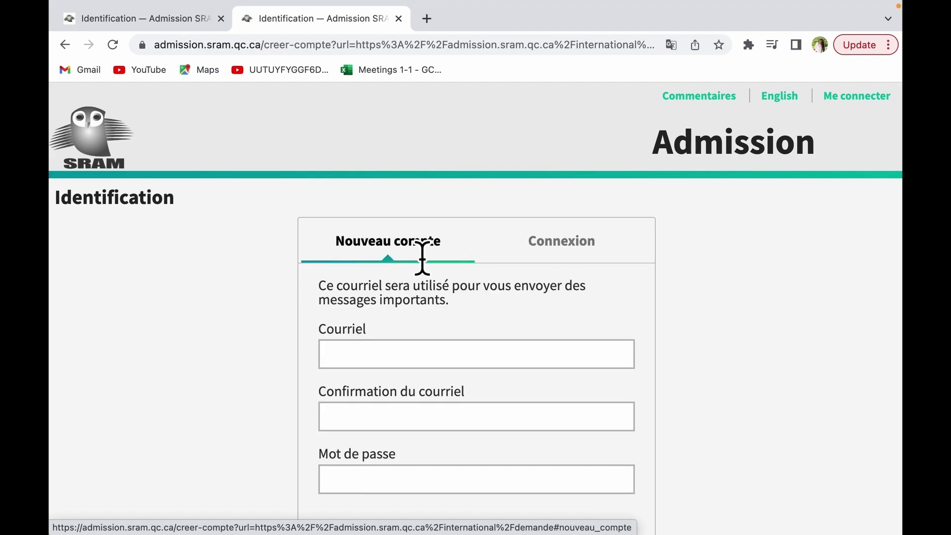
# Step: Enter the applicant's e-mail address and its confirmation
pyautogui.click(424, 357)
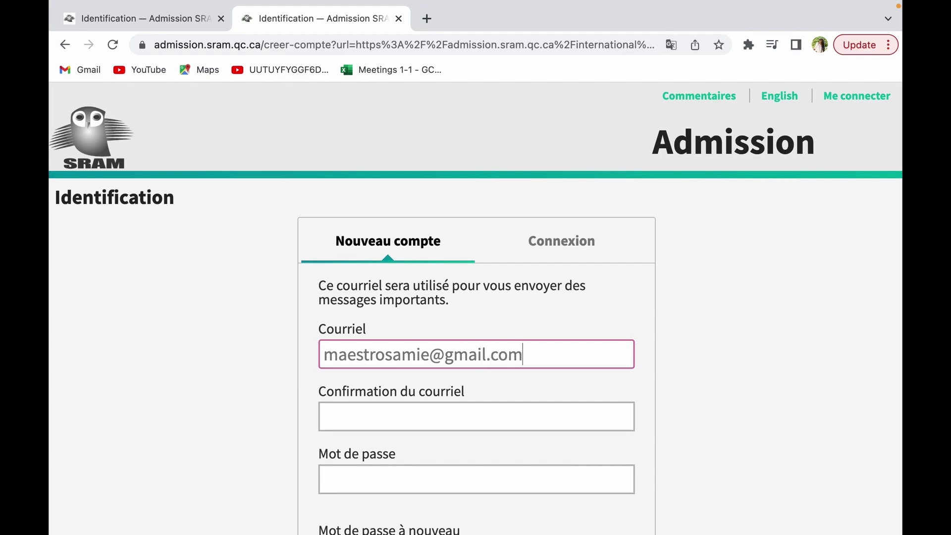
pyautogui.press('Tab')
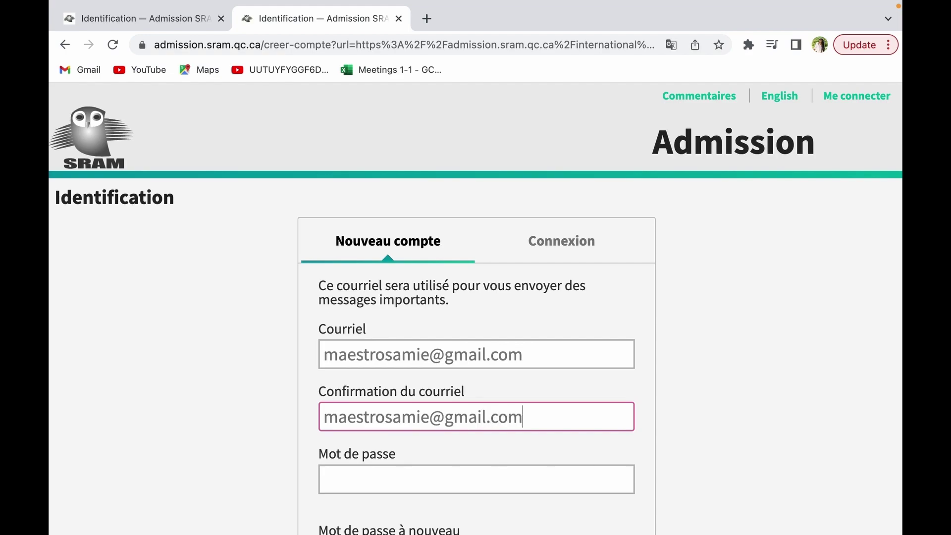
pyautogui.scroll(-3, 782, 492)
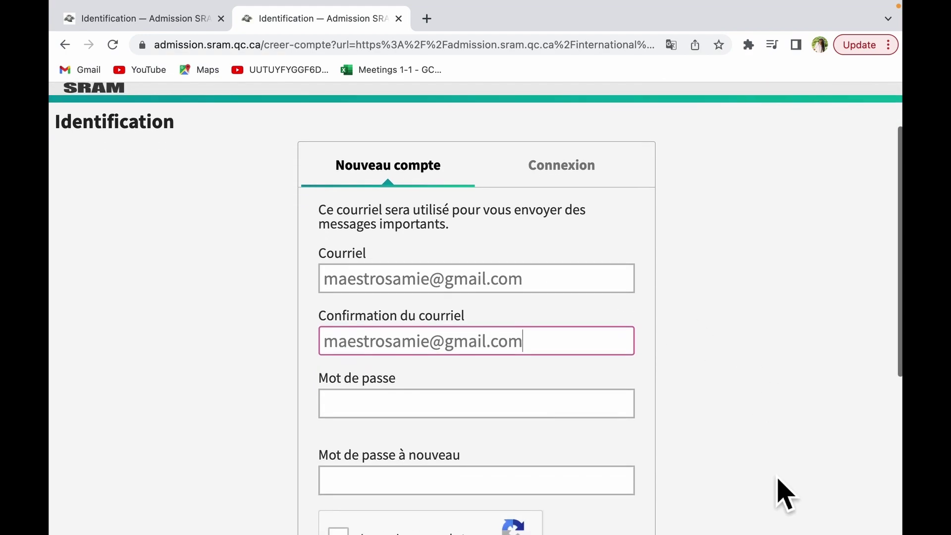
# Step: Enter the account password, repeat it, and tick the reCAPTCHA box
pyautogui.click(602, 395)
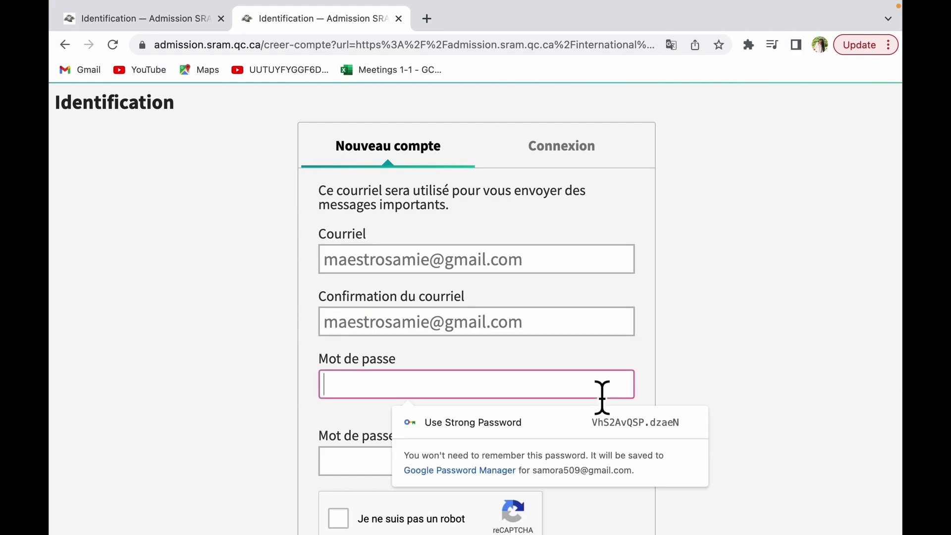
pyautogui.write('••')
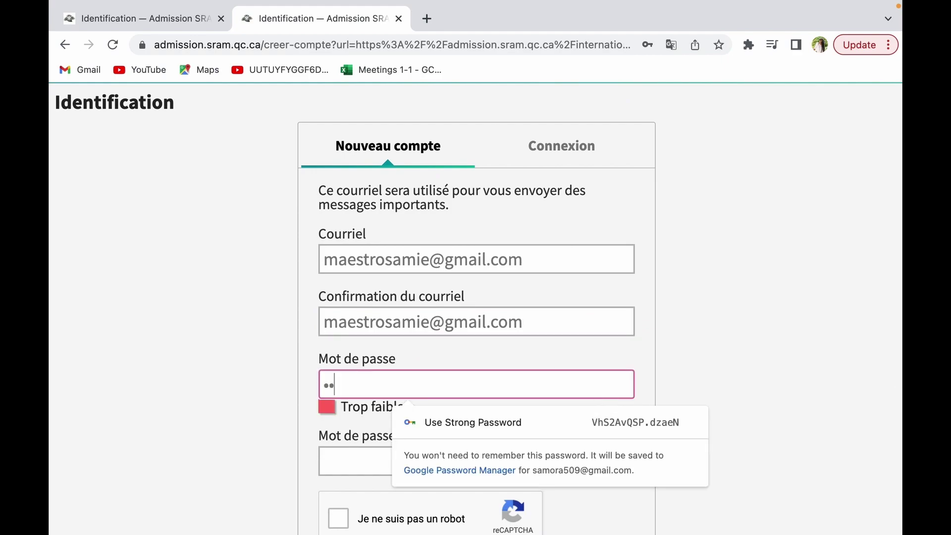
pyautogui.write('••••••')
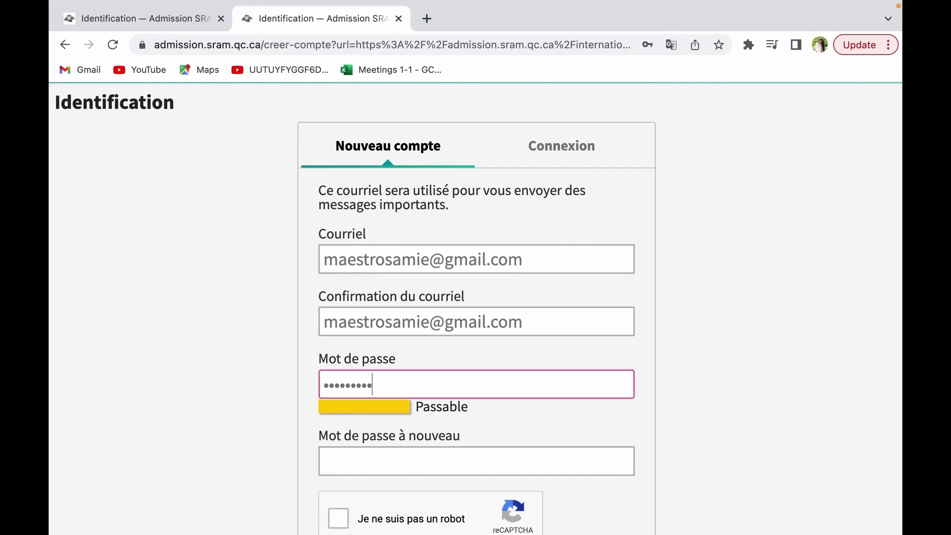
pyautogui.write('••')
pyautogui.click(585, 468)
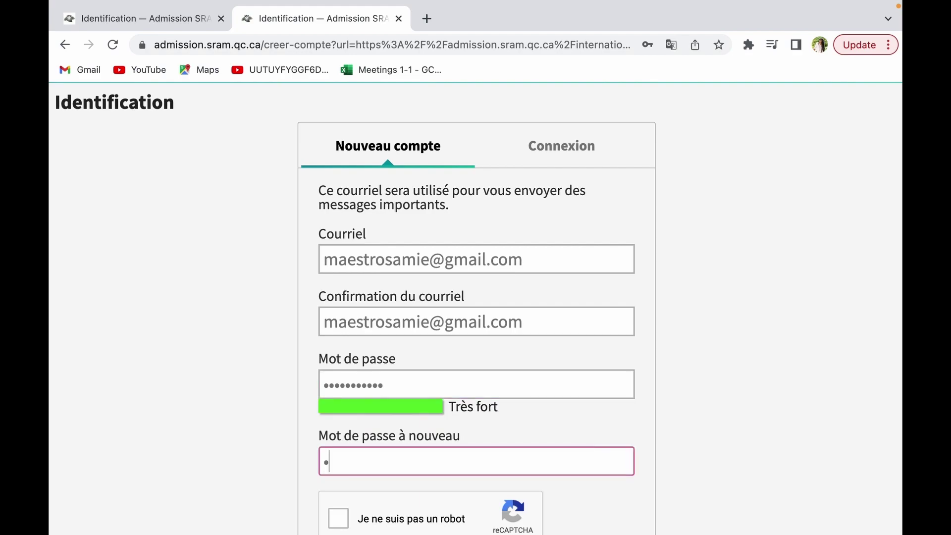
pyautogui.write('•••••')
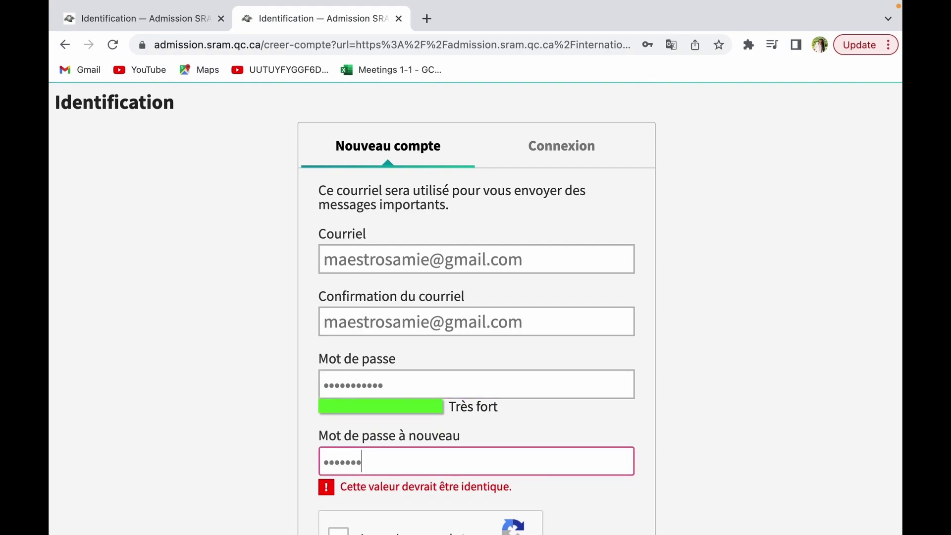
pyautogui.write('••••••')
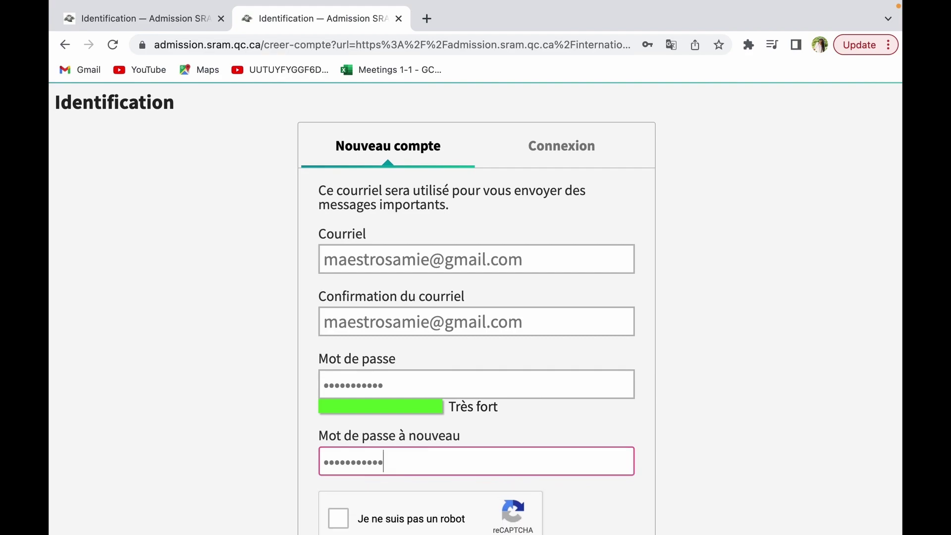
pyautogui.scroll(-3, 708, 521)
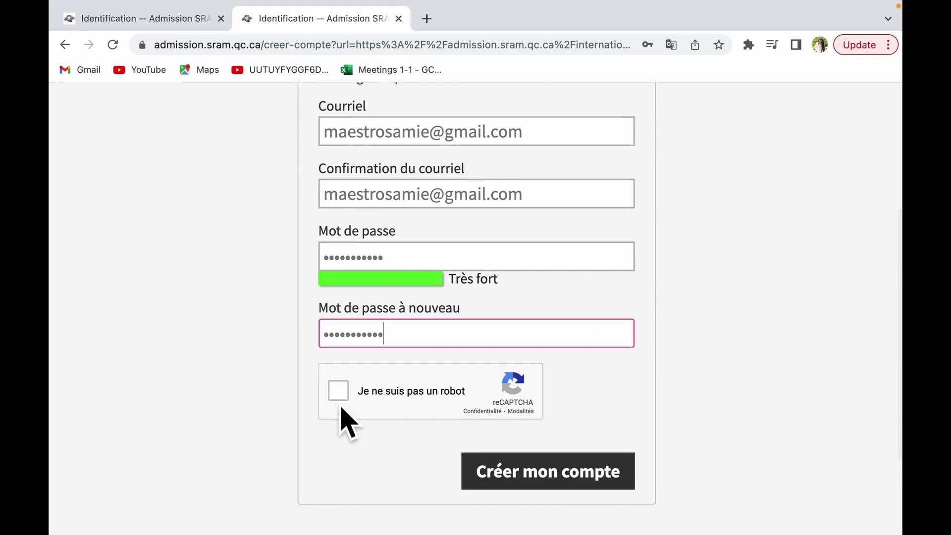
pyautogui.click(339, 399)
# Step: Create the account, read the Directives importantes page, and start the application with Commencer
pyautogui.click(542, 484)
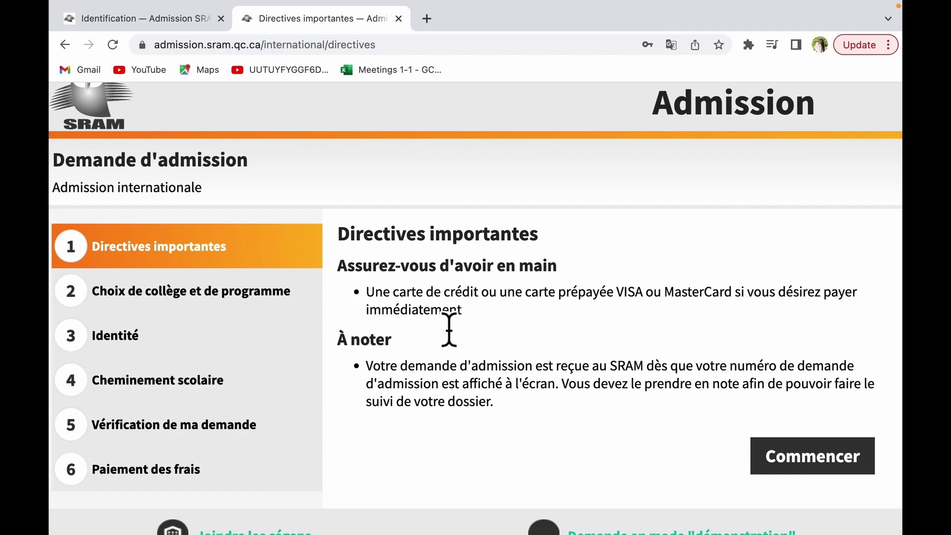
pyautogui.scroll(-1, 461, 367)
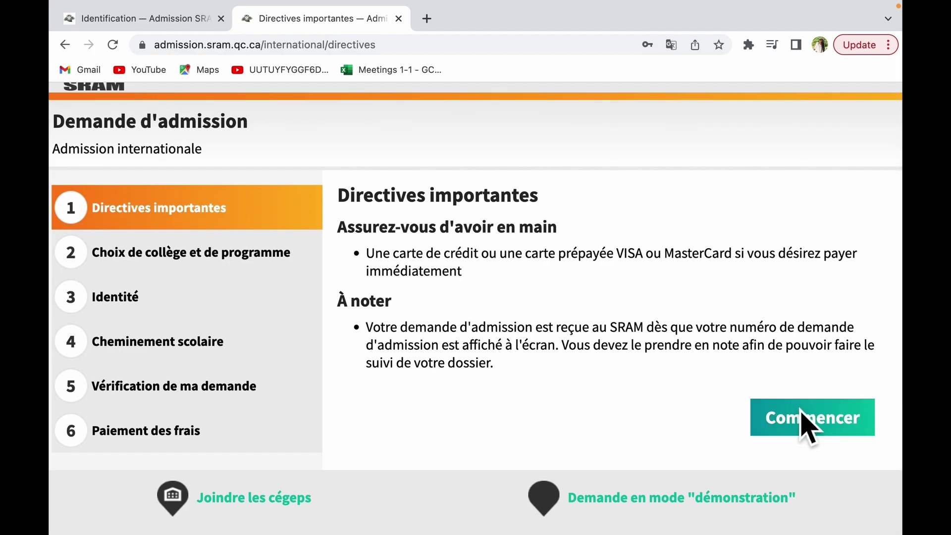
pyautogui.click(807, 424)
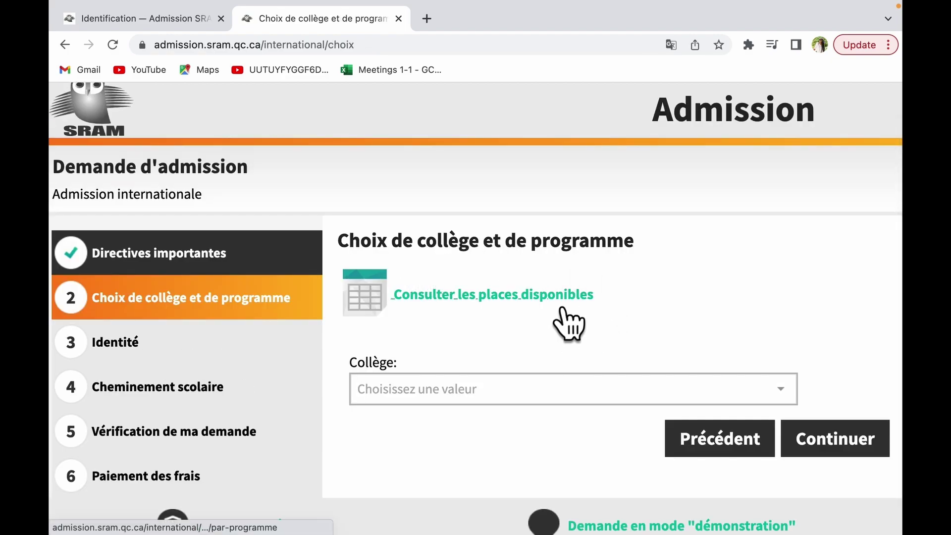
# Step: Choose Cégep de Drummondville, programme 180.A0 Soins infirmiers, and session Automne 2023 (débutant en août)
pyautogui.click(533, 396)
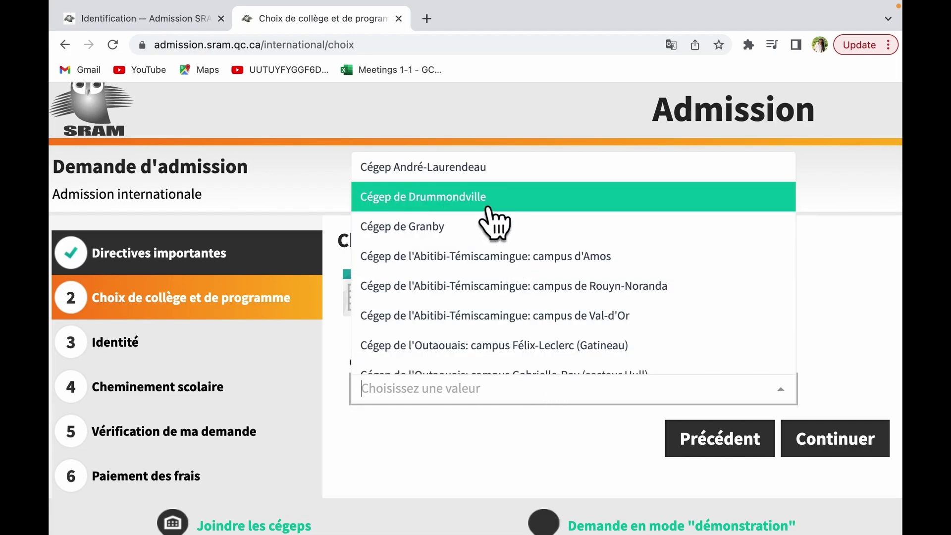
pyautogui.click(490, 199)
pyautogui.scroll(-2, 644, 327)
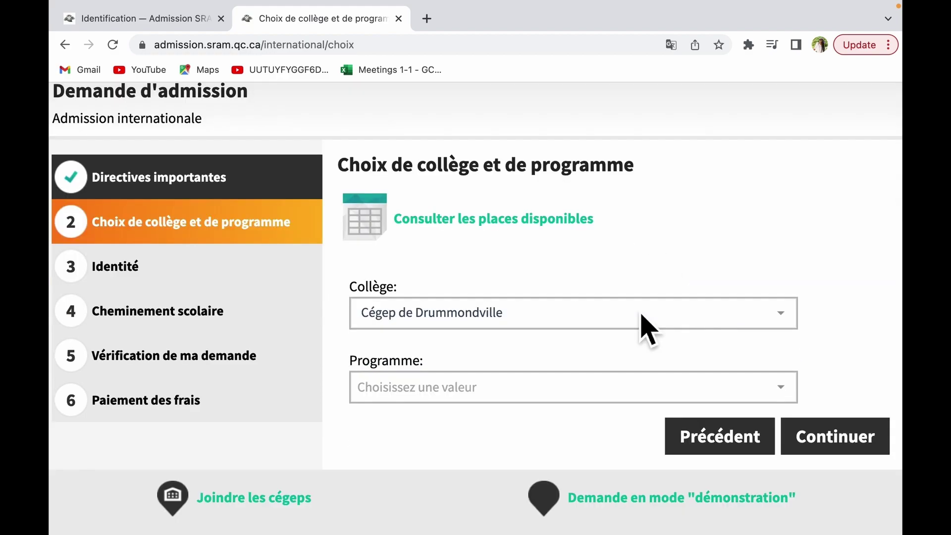
pyautogui.click(576, 396)
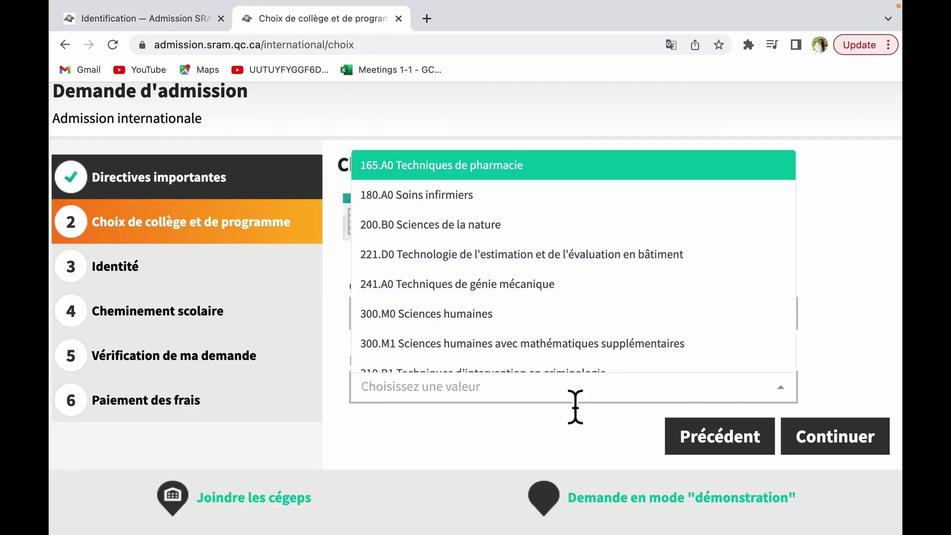
pyautogui.click(541, 201)
pyautogui.click(493, 466)
pyautogui.scroll(-2, 493, 472)
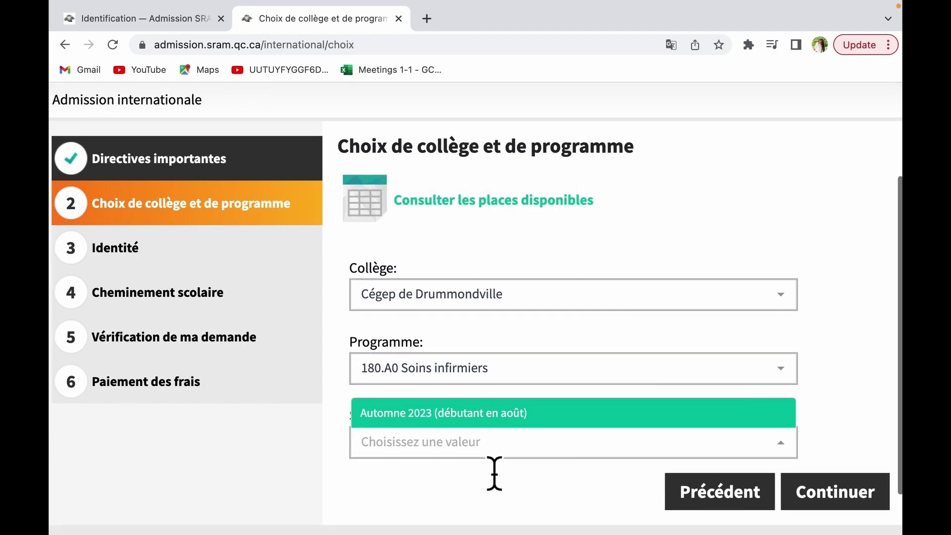
pyautogui.click(511, 386)
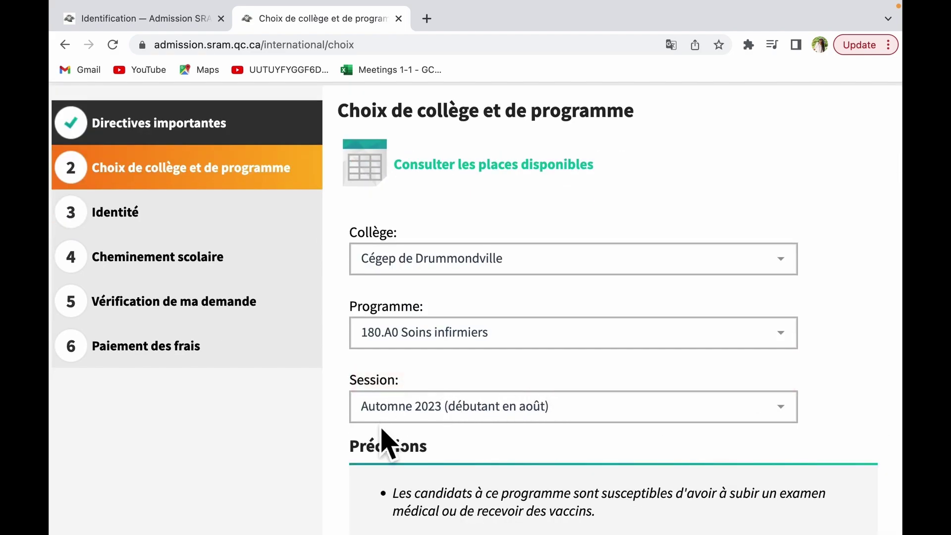
# Step: Confirm having all the programme prerequisites and continue to the Identité step
pyautogui.scroll(-4, 514, 450)
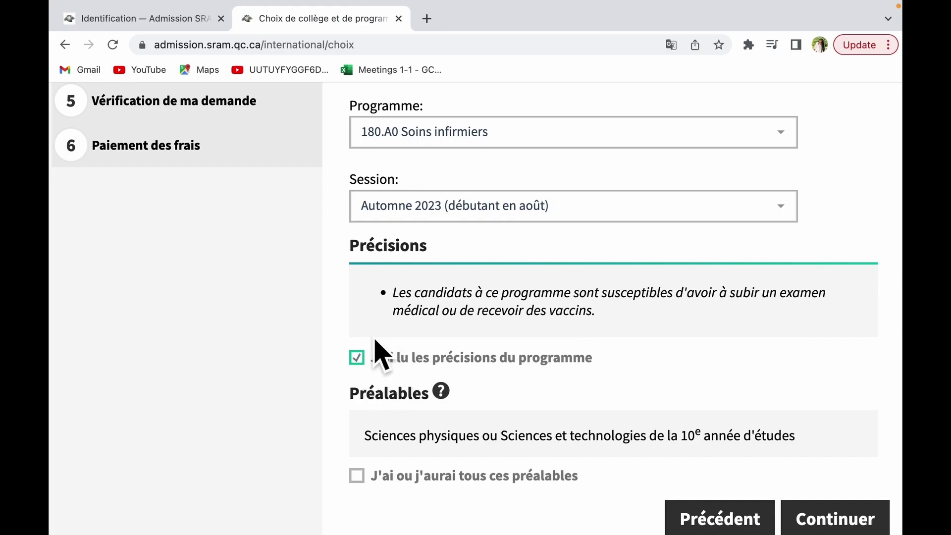
pyautogui.scroll(-3, 573, 411)
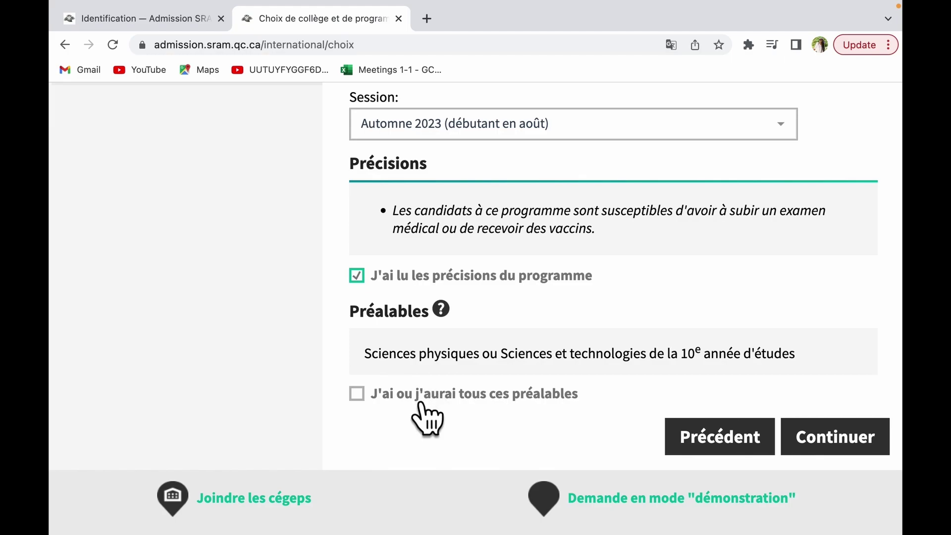
pyautogui.click(384, 409)
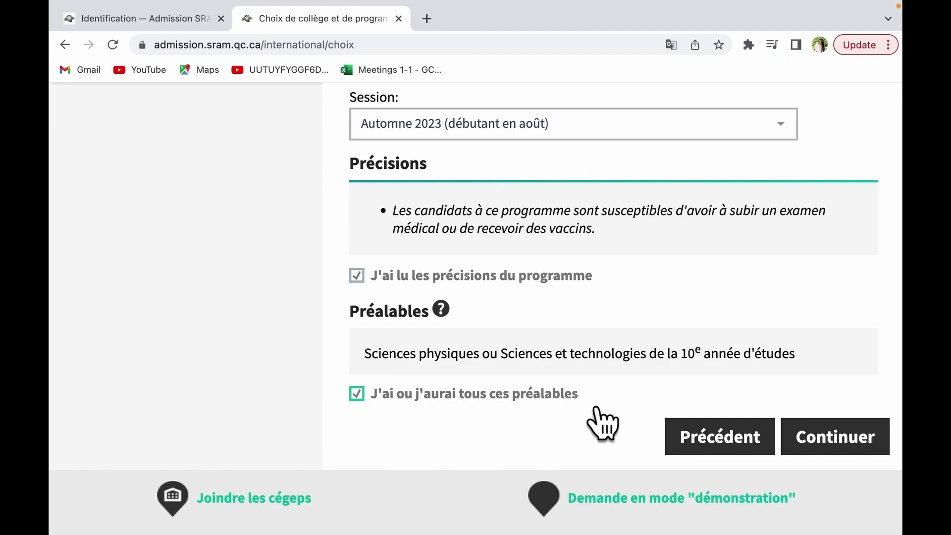
pyautogui.scroll(10, 622, 414)
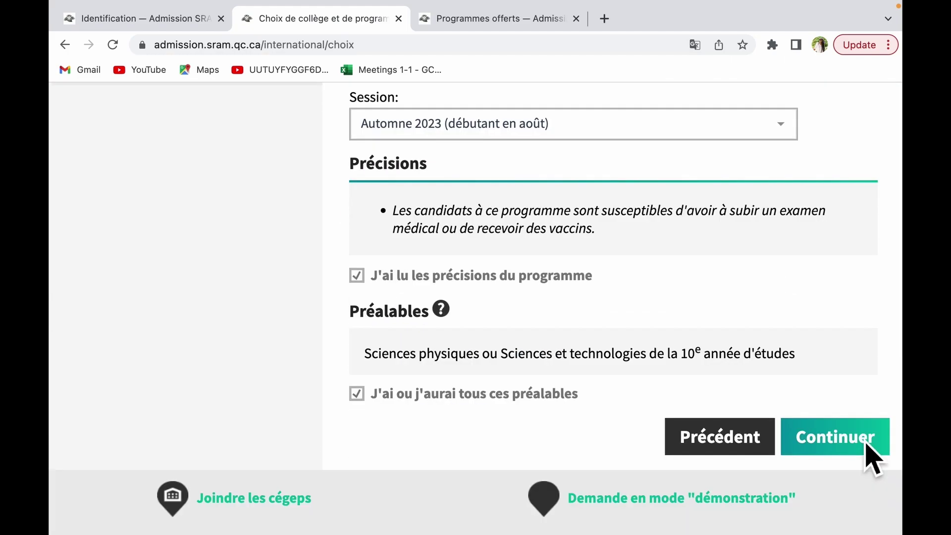
pyautogui.click(866, 443)
pyautogui.scroll(-1, 664, 411)
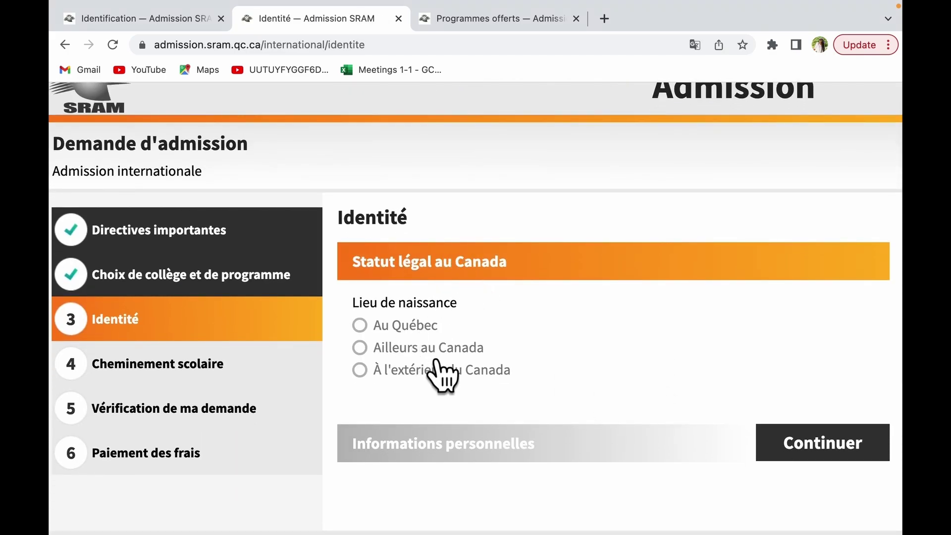
# Step: Record a birth outside Canada in Haïti, with birth city Port au Prince
pyautogui.click(469, 389)
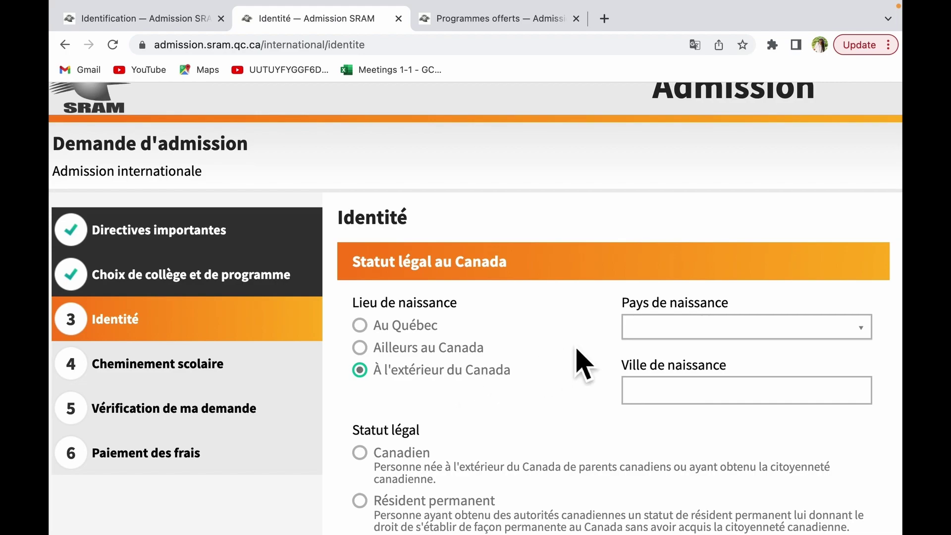
pyautogui.click(654, 335)
pyautogui.write('h')
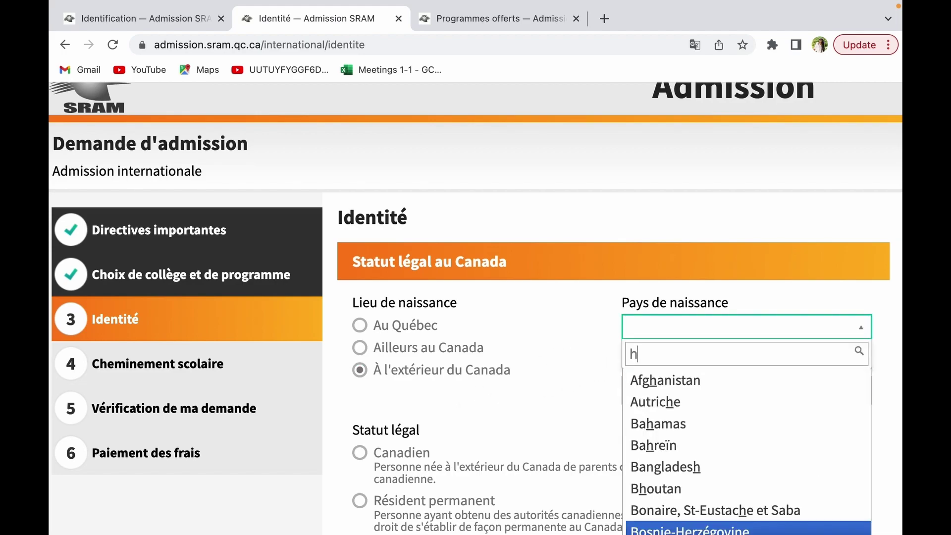
pyautogui.write('aïti')
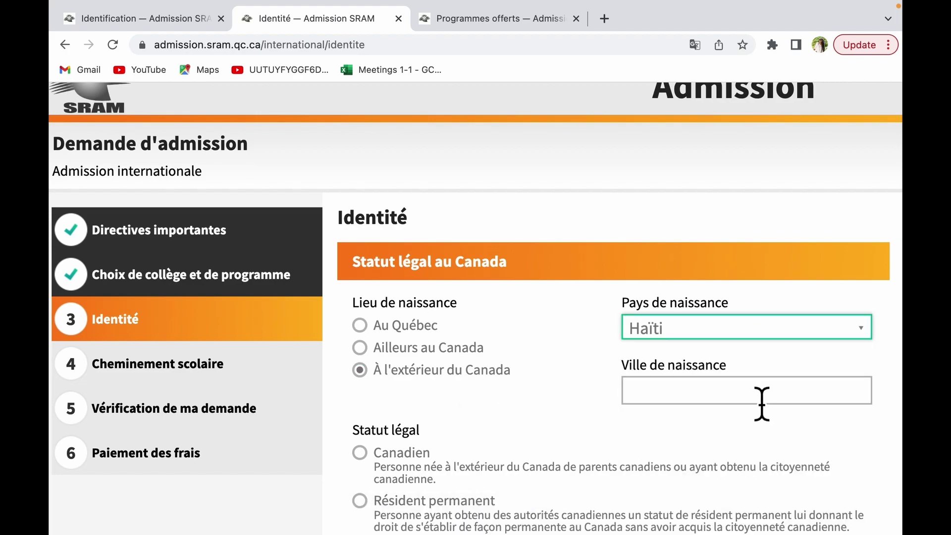
pyautogui.click(760, 400)
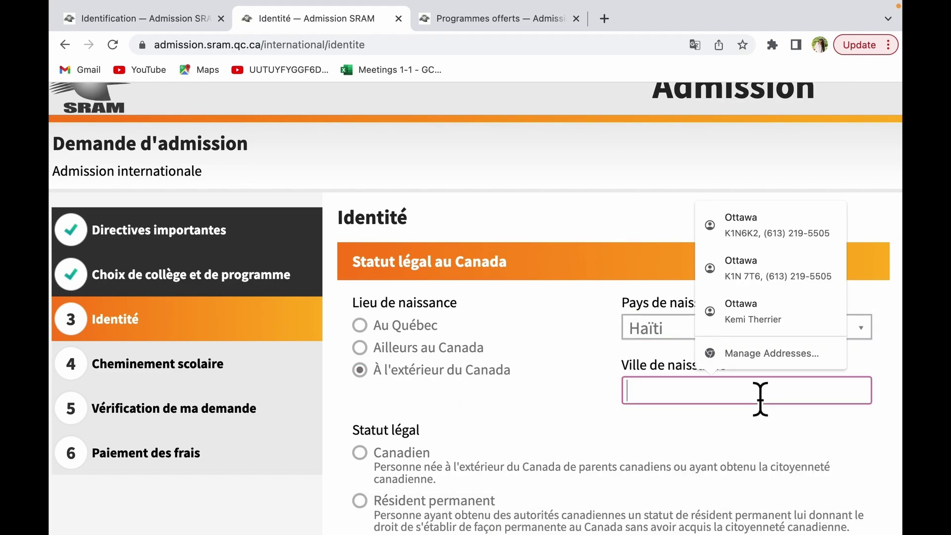
pyautogui.write('Port au Prince')
pyautogui.scroll(-3, 416, 308)
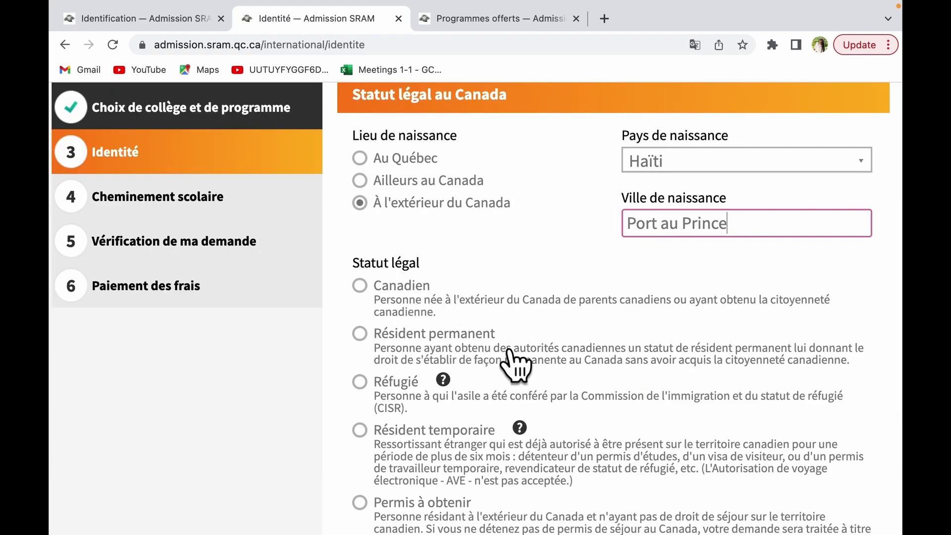
pyautogui.scroll(-3, 531, 399)
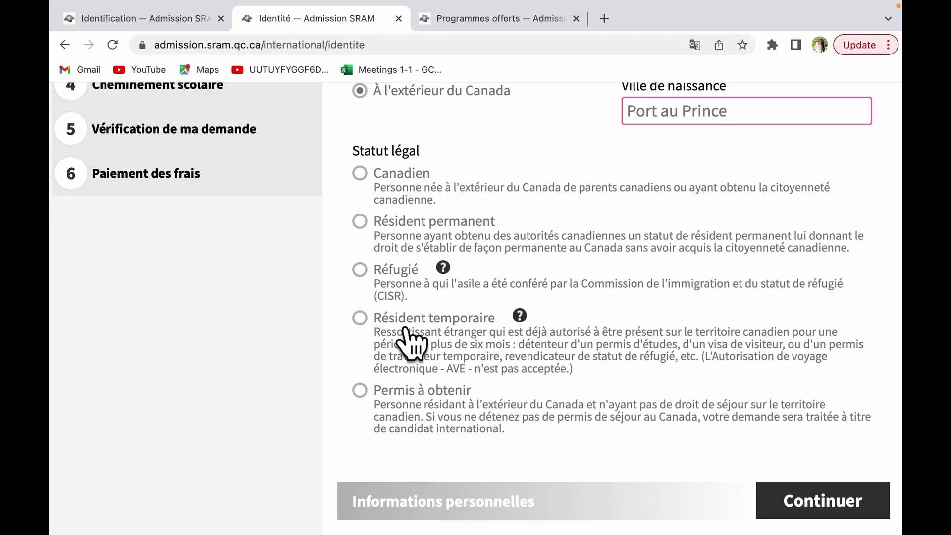
# Step: Set legal status to Permis à obtenir and citizenship to Haïti, then continue
pyautogui.click(392, 405)
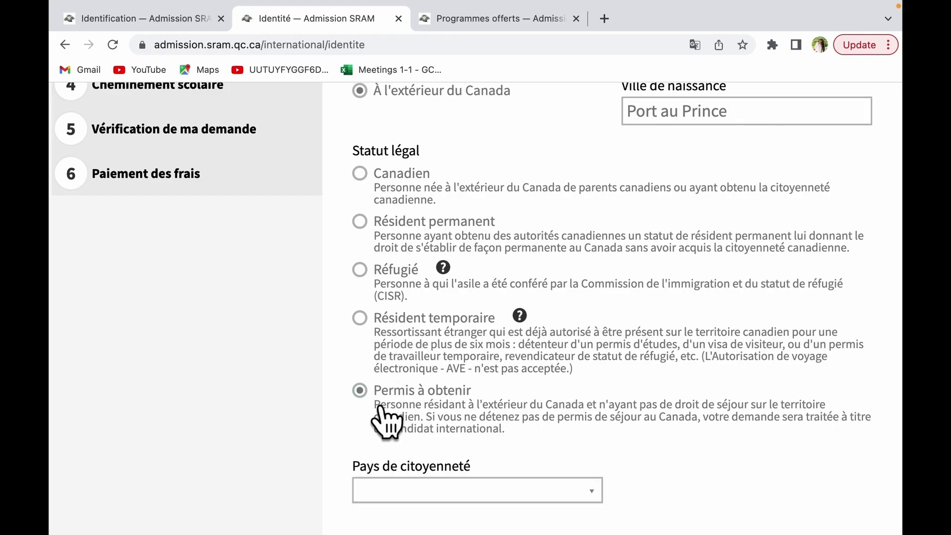
pyautogui.click(590, 493)
pyautogui.scroll(-3, 592, 458)
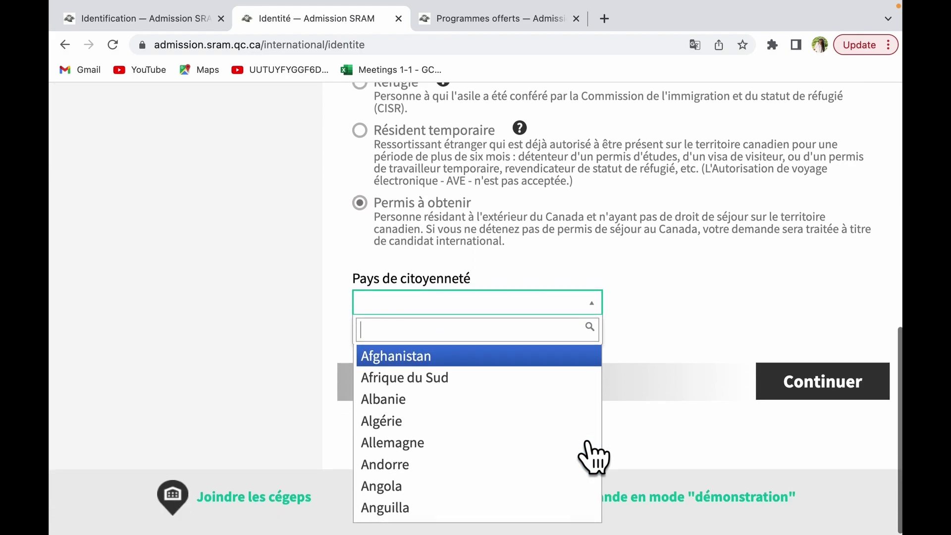
pyautogui.write('ha')
pyautogui.click(843, 386)
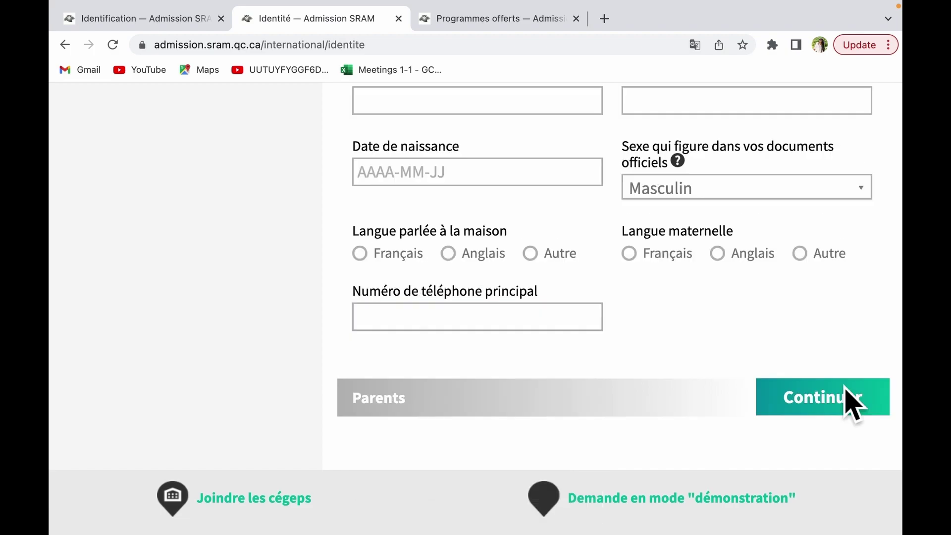
# Step: Enter the applicant's first name, last name and birth date
pyautogui.scroll(5, 700, 338)
pyautogui.click(496, 317)
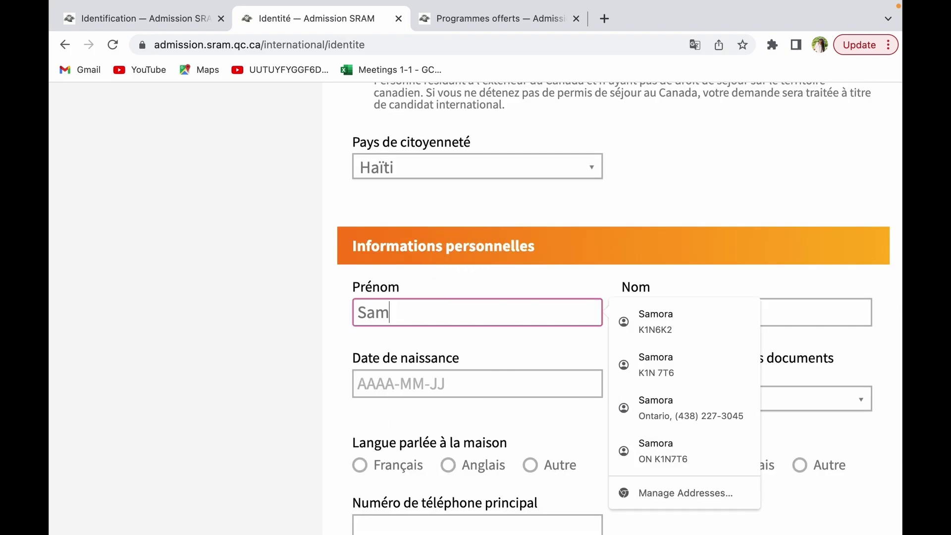
pyautogui.press('Tab')
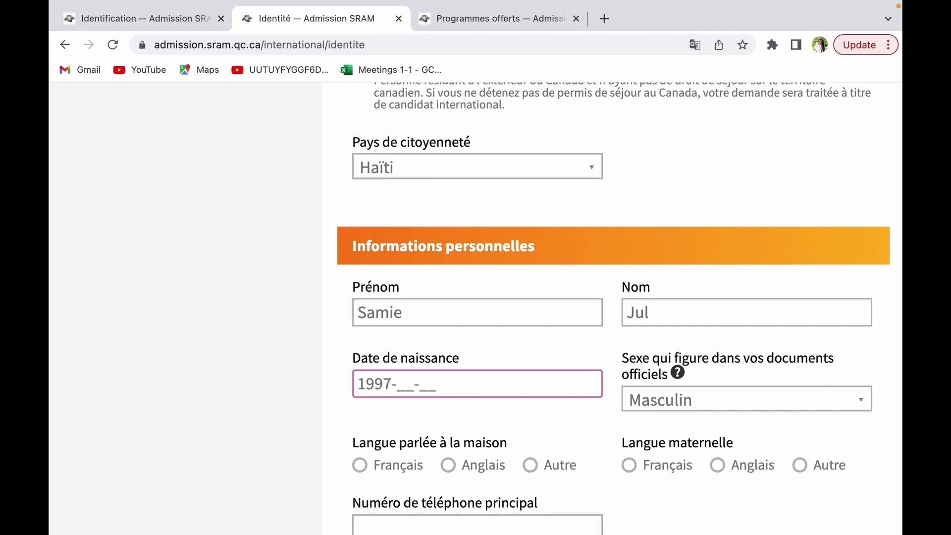
pyautogui.write('0111')
# Step: Set sex to Féminin and both home language and mother tongue to Français
pyautogui.click(743, 399)
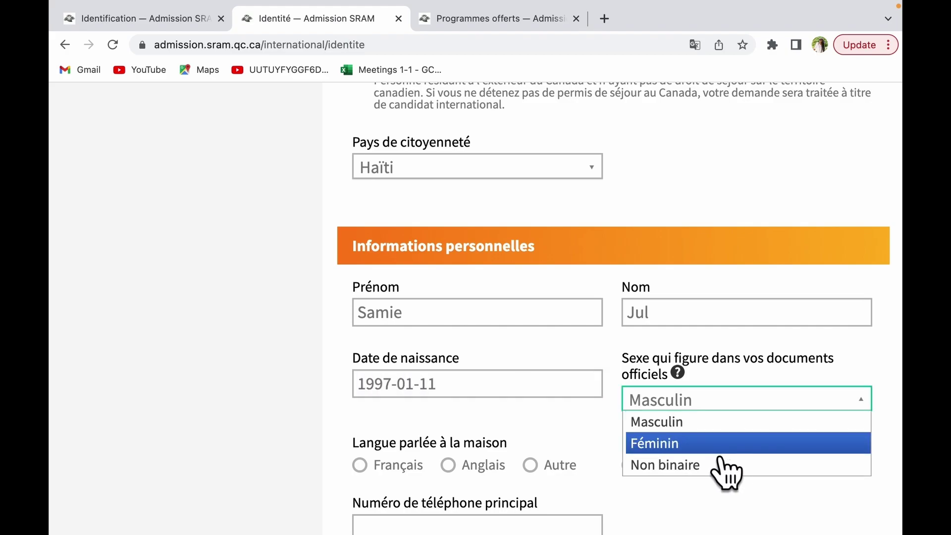
pyautogui.click(726, 443)
pyautogui.scroll(-4, 396, 312)
pyautogui.click(391, 296)
pyautogui.click(547, 353)
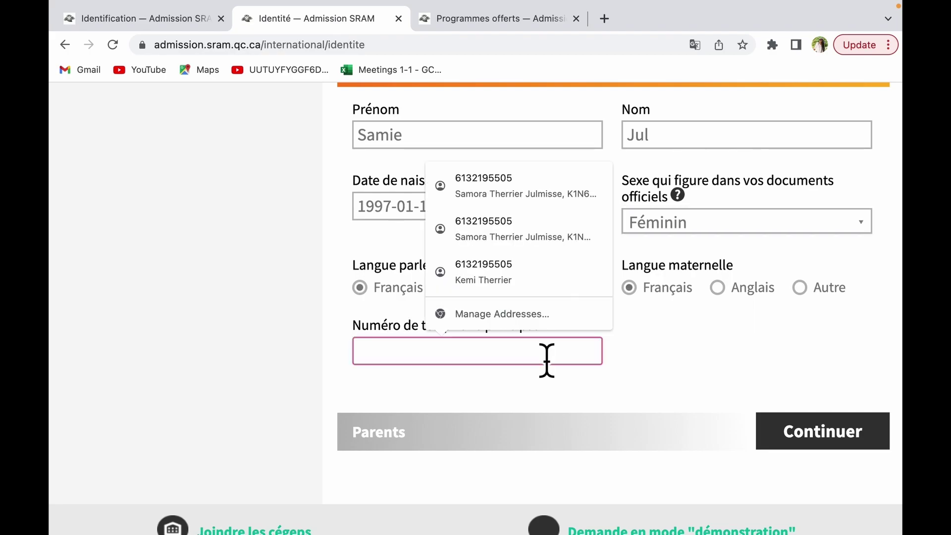
# Step: Enter the applicant's main phone number and continue to the Parents section
pyautogui.click(670, 346)
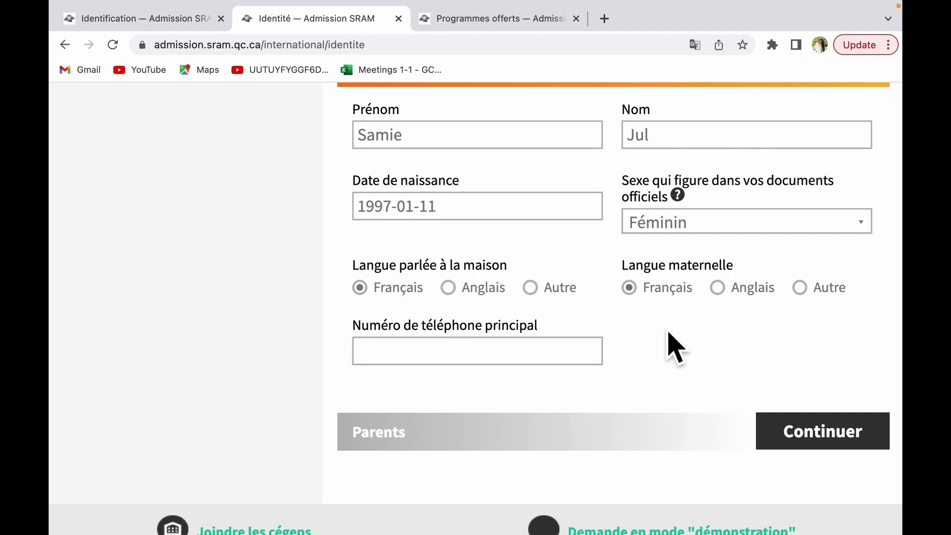
pyautogui.click(595, 365)
pyautogui.click(813, 441)
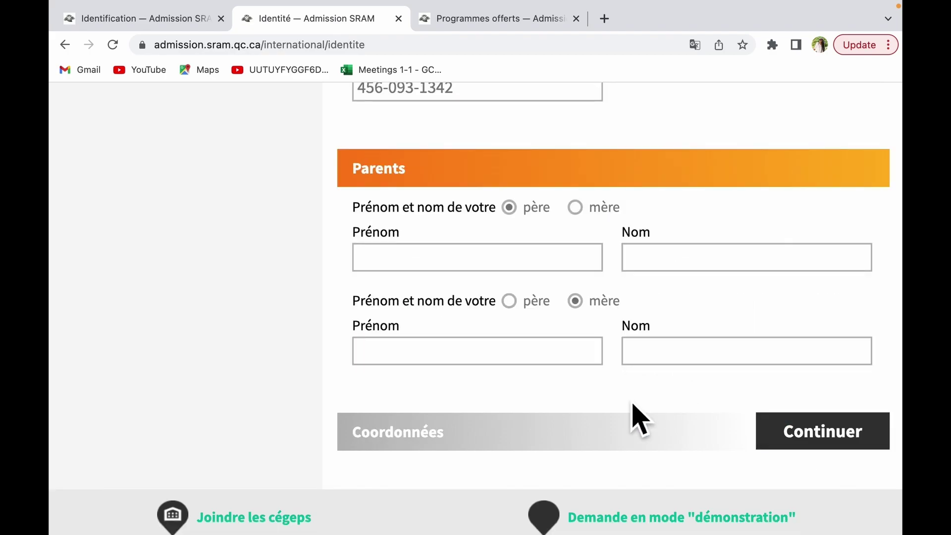
# Step: Enter the father's first and last name
pyautogui.scroll(2, 634, 418)
pyautogui.scroll(1, 634, 419)
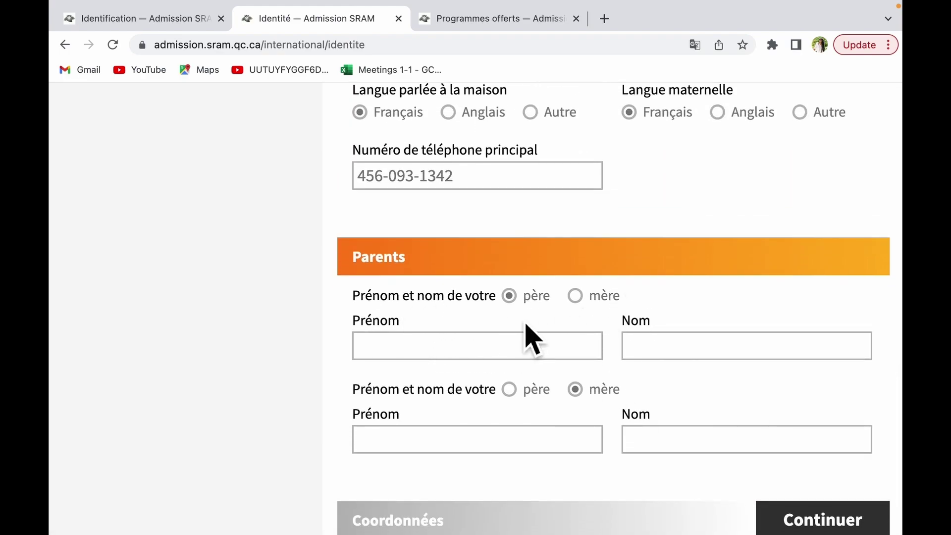
pyautogui.click(513, 352)
pyautogui.press('Tab')
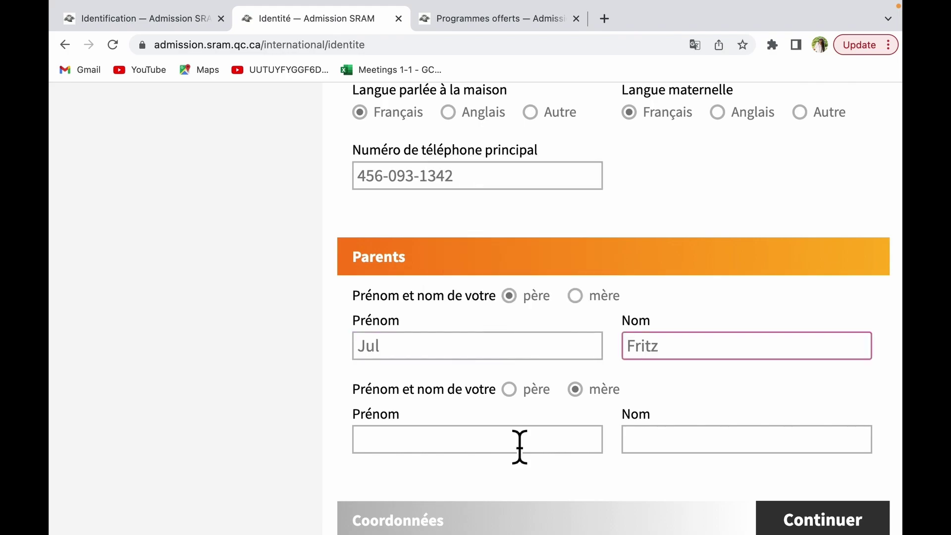
# Step: Enter the mother's first and last name and continue to the Coordonnées section
pyautogui.click(520, 448)
pyautogui.press('Tab')
pyautogui.scroll(-3, 634, 460)
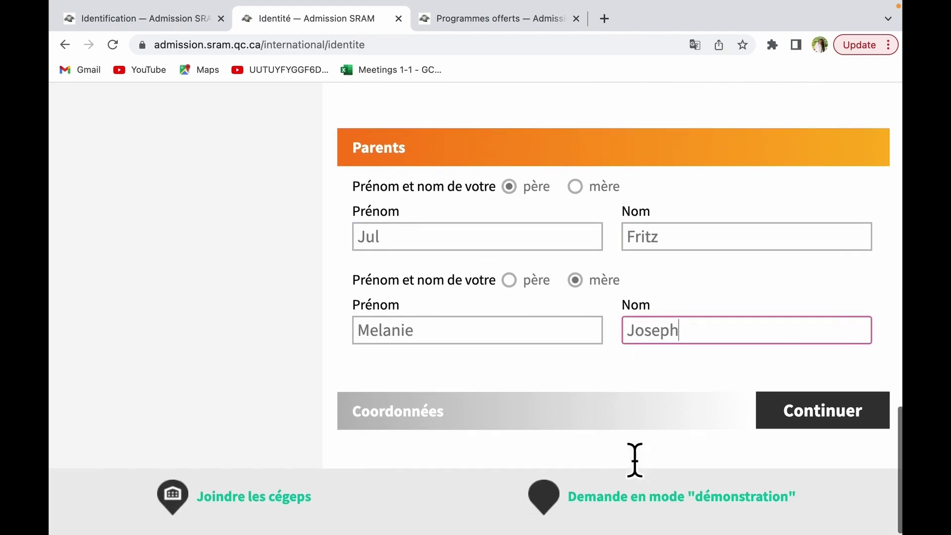
pyautogui.click(789, 439)
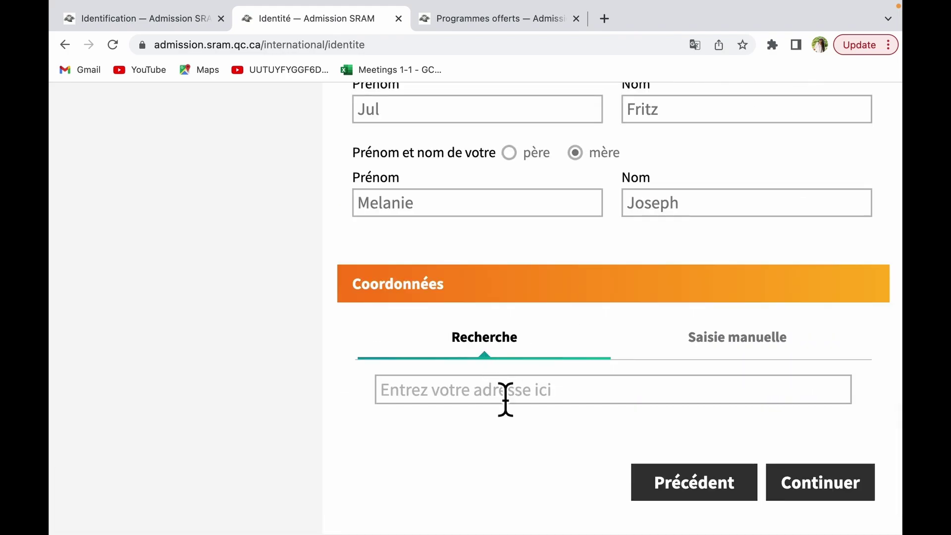
# Step: Search the home street address, pick the Port-au-Prince, Haïti suggestion, and continue
pyautogui.click(506, 397)
pyautogui.click(503, 403)
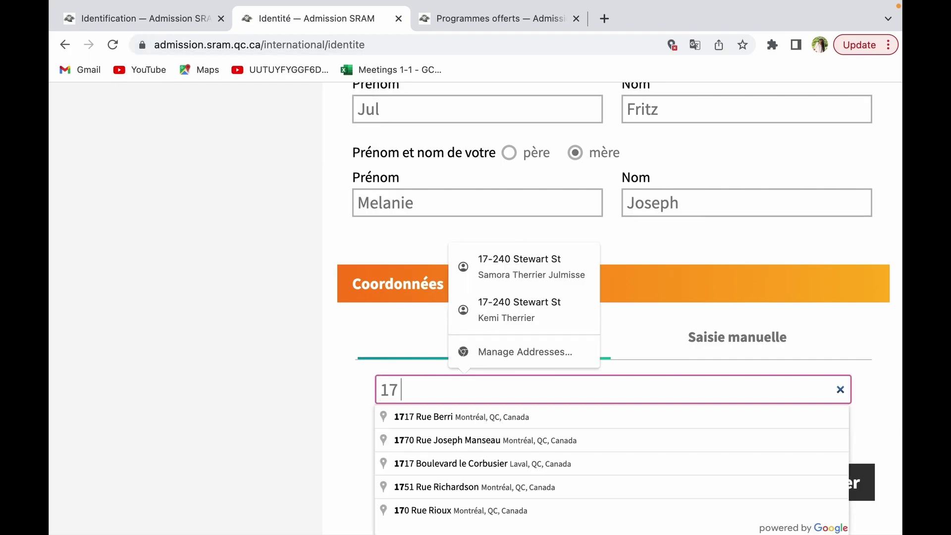
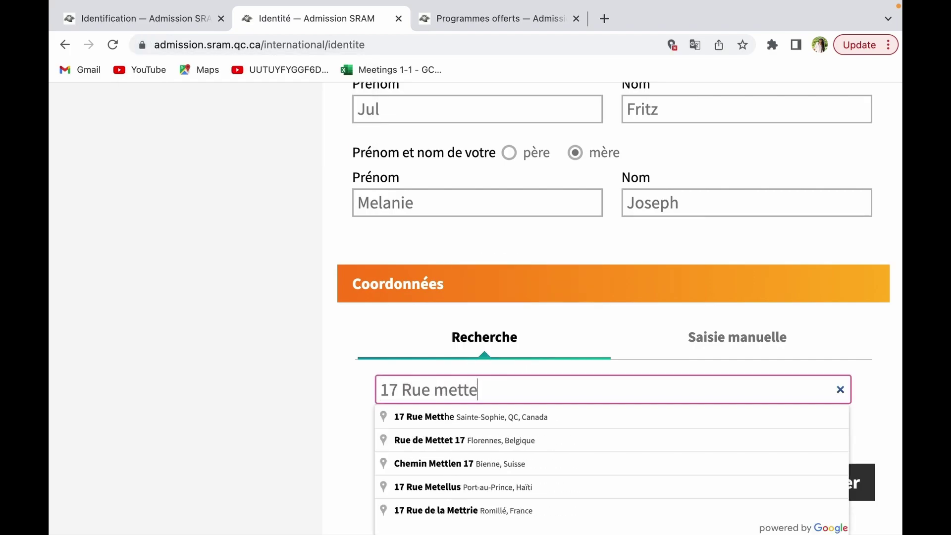
pyautogui.click(490, 424)
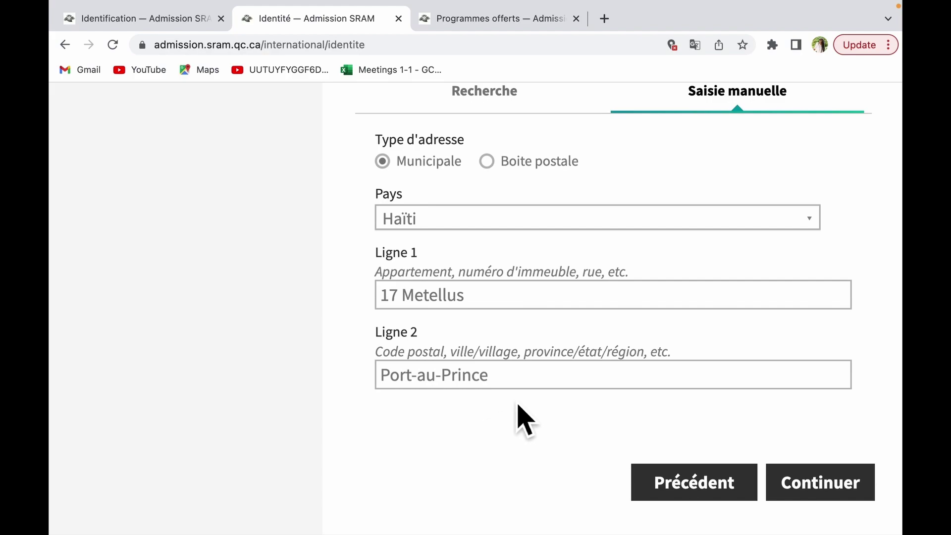
pyautogui.scroll(1, 694, 387)
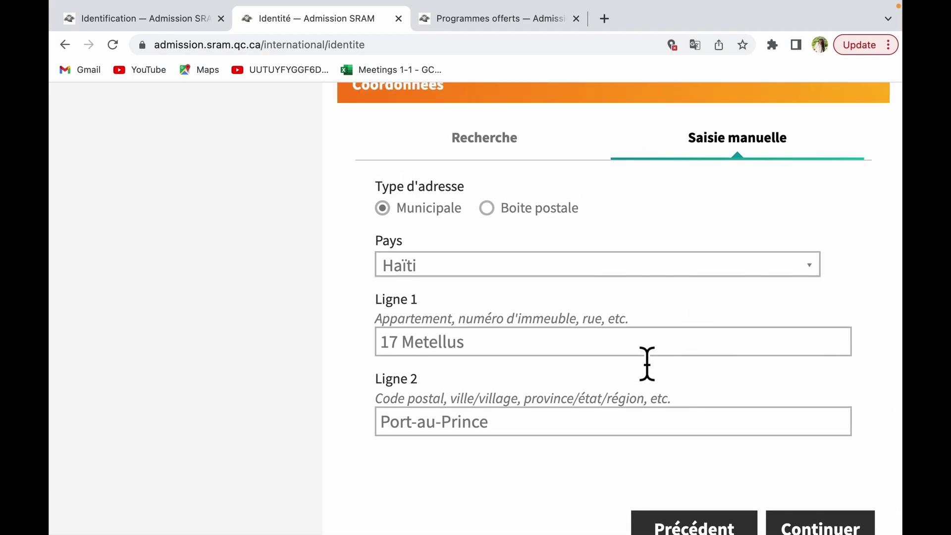
pyautogui.scroll(1, 646, 364)
pyautogui.scroll(-3, 647, 364)
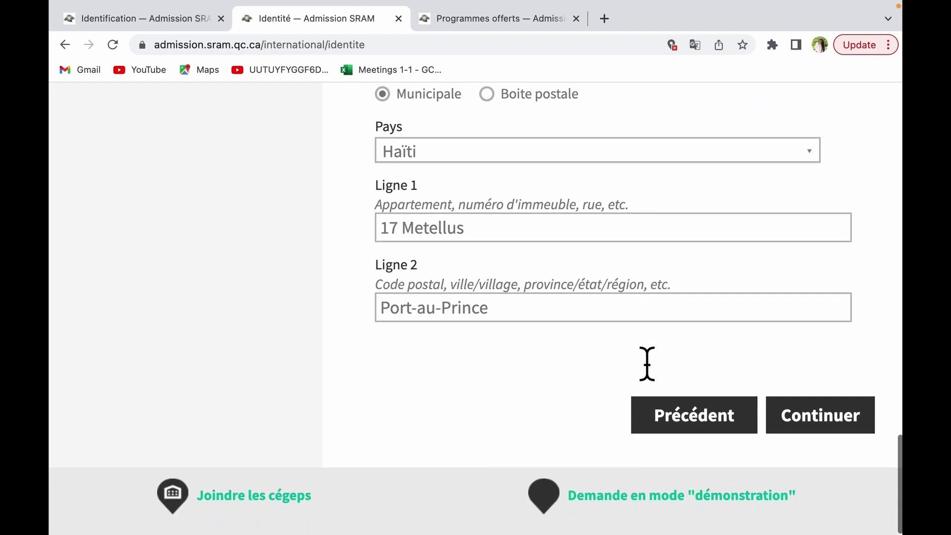
pyautogui.click(844, 430)
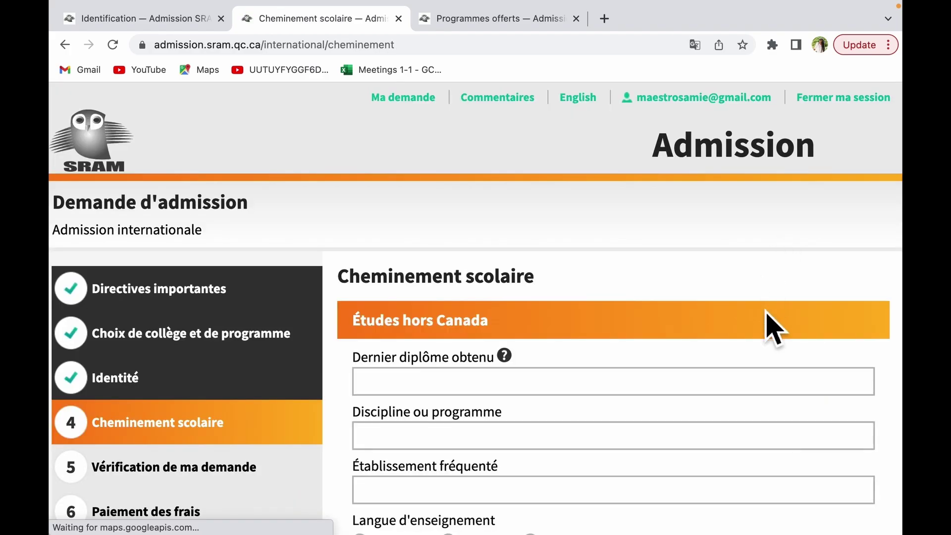
# Step: Enter College la Renaissance as the school attended, with Français as language of instruction
pyautogui.scroll(-2, 769, 323)
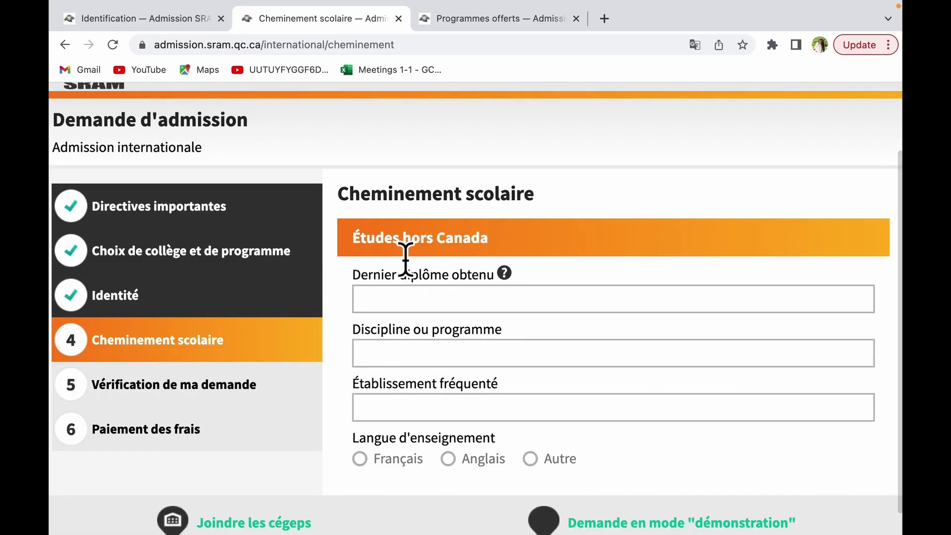
pyautogui.click(495, 311)
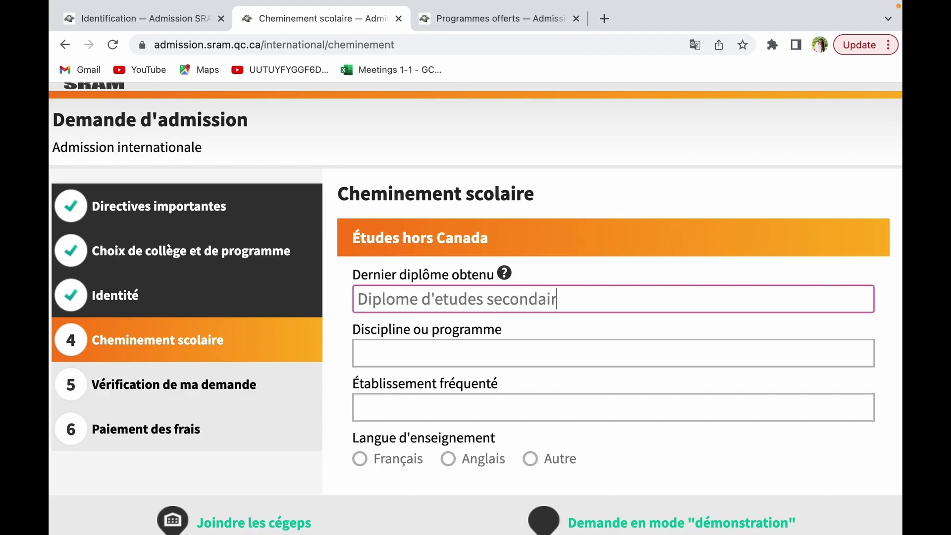
pyautogui.click(478, 362)
pyautogui.click(470, 417)
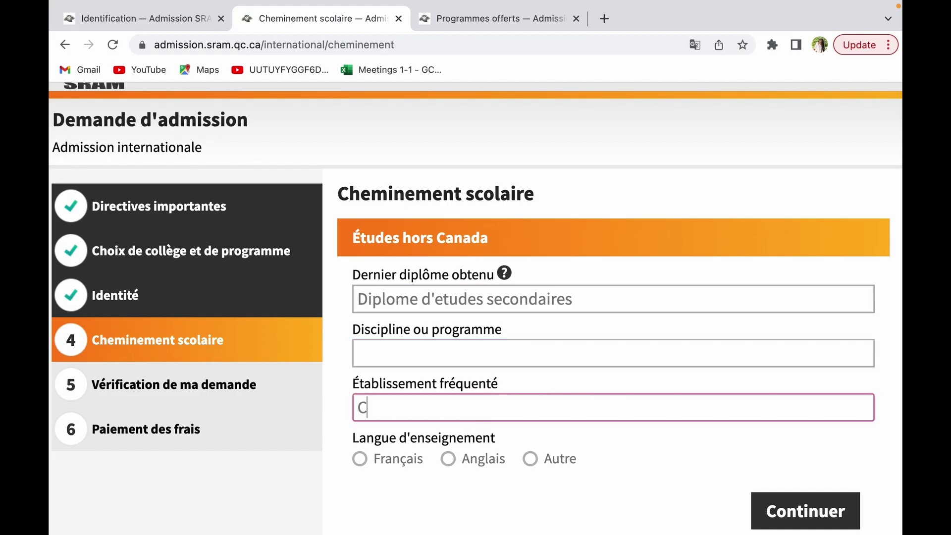
pyautogui.write('College la Ren')
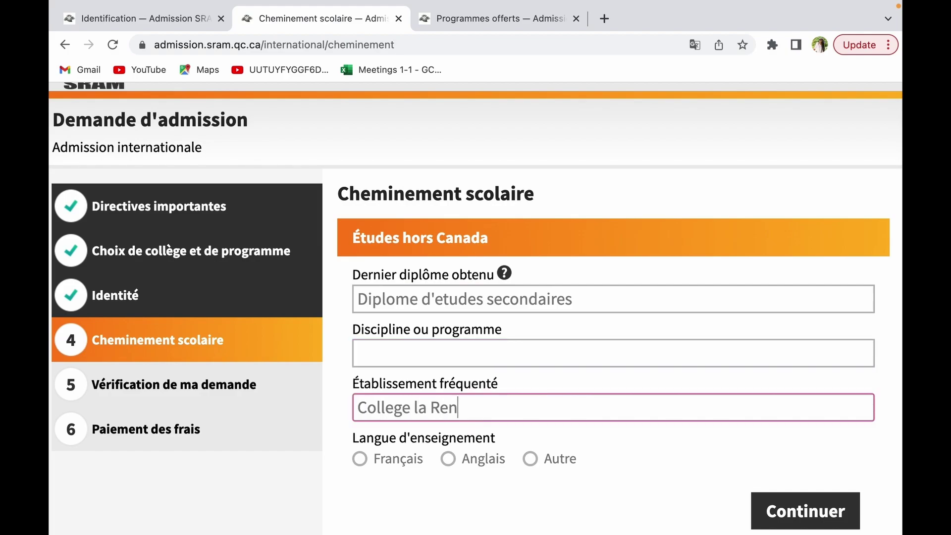
pyautogui.write('aissance')
pyautogui.scroll(-2, 495, 493)
pyautogui.click(397, 409)
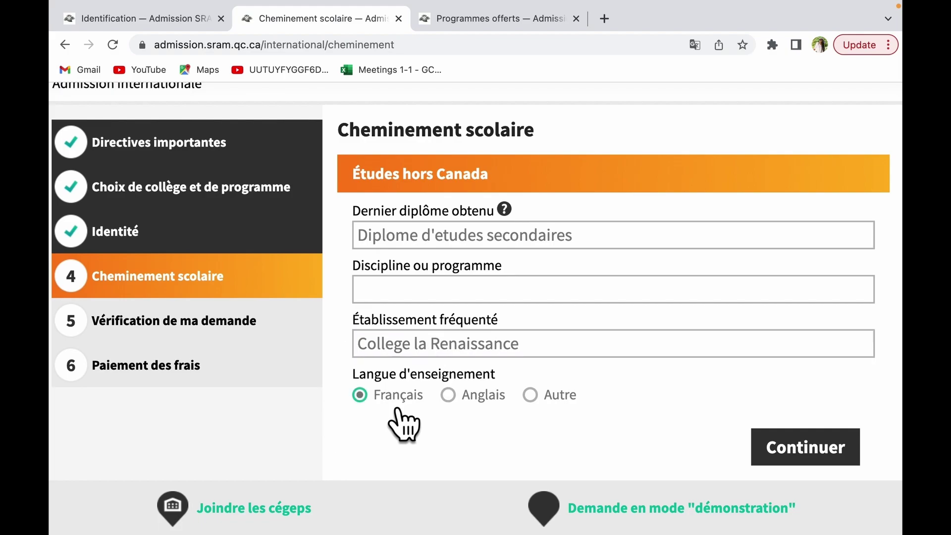
# Step: Fill the last diploma and discipline 'Diplome de fin d'etudes', then continue
pyautogui.click(503, 241)
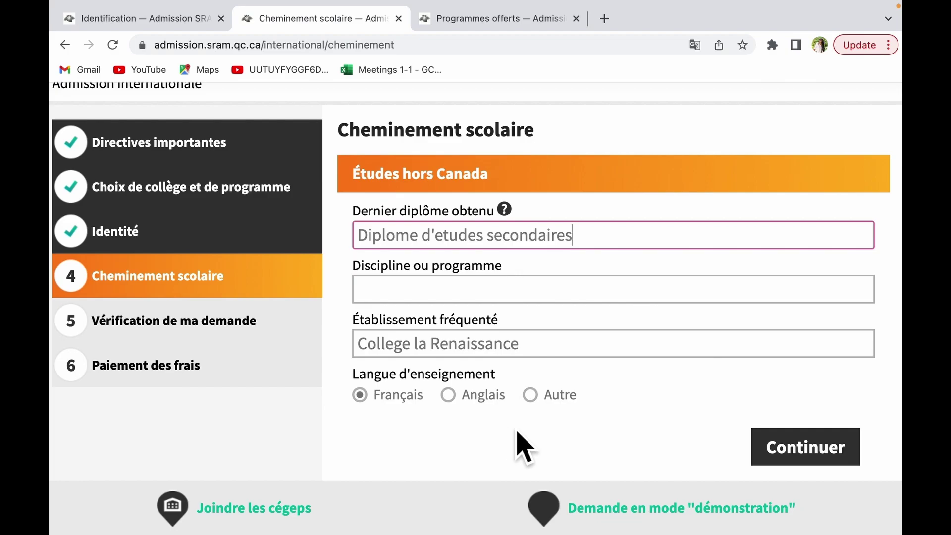
pyautogui.click(799, 452)
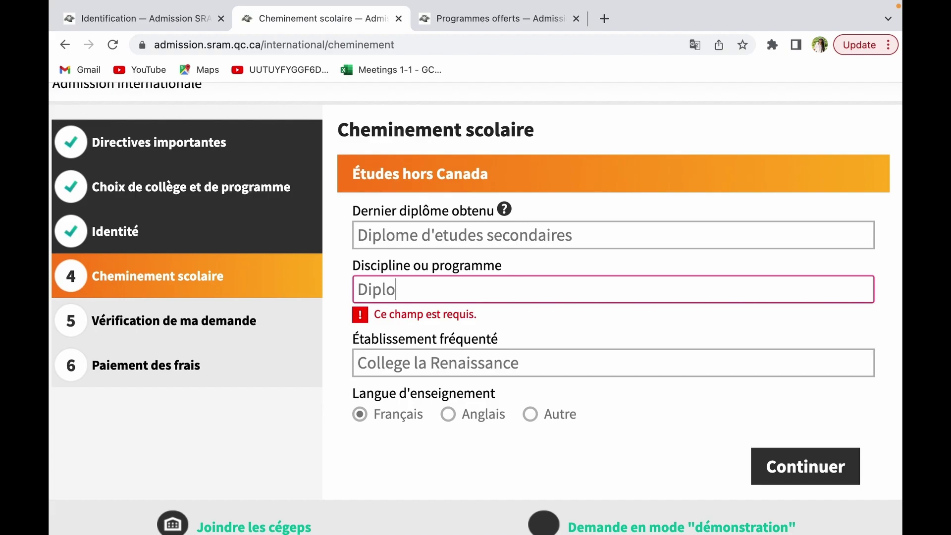
pyautogui.write("Diplome de fin d'etudes")
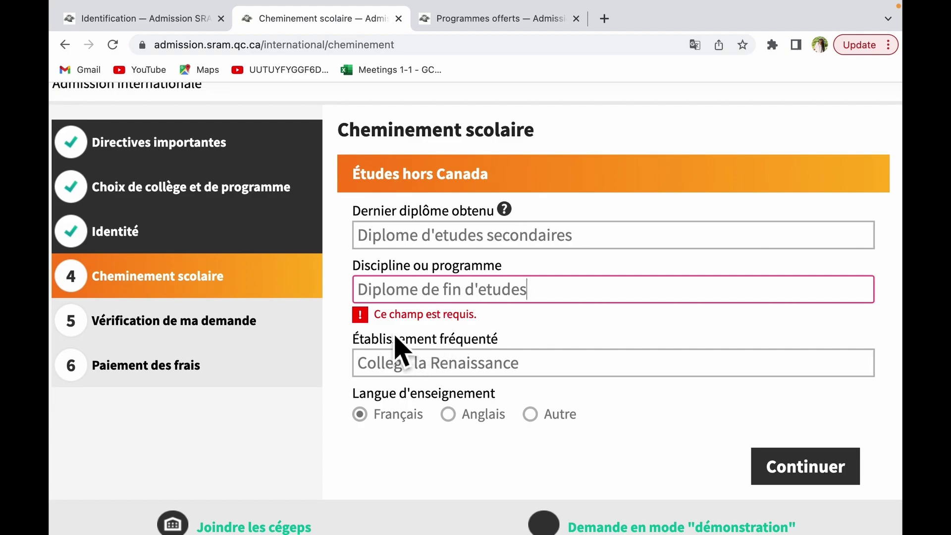
pyautogui.click(808, 471)
# Step: Choose the option where SRAM performs the comparative evaluation for 50,00 $
pyautogui.scroll(-5, 404, 243)
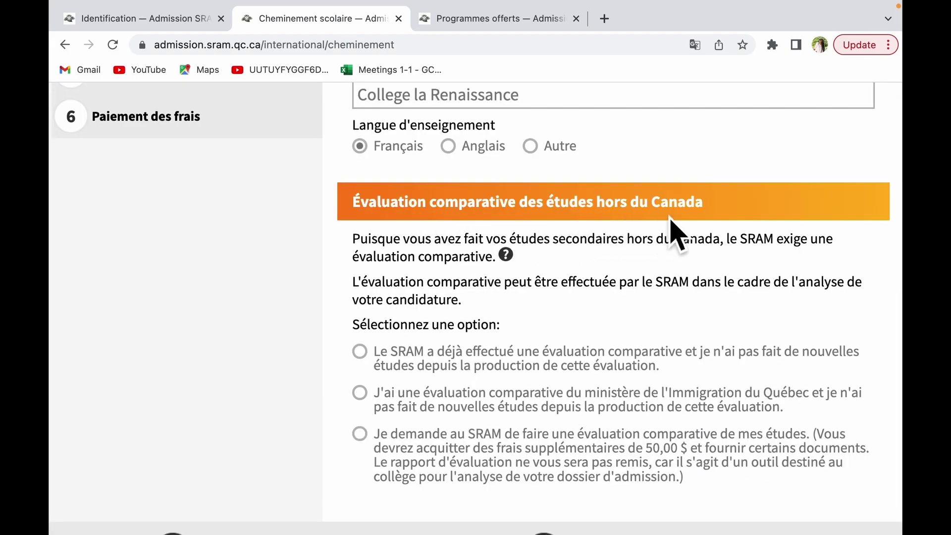
pyautogui.scroll(-1, 627, 388)
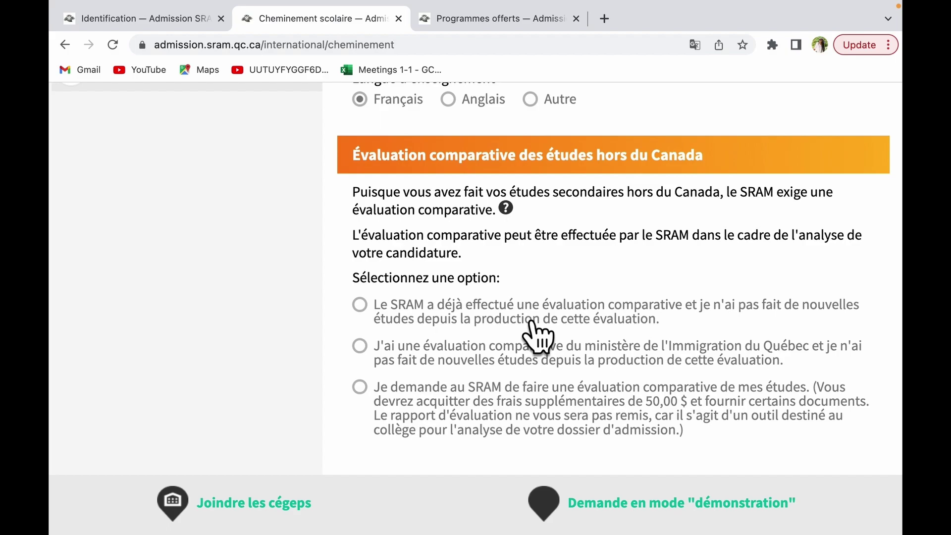
pyautogui.scroll(-1, 384, 396)
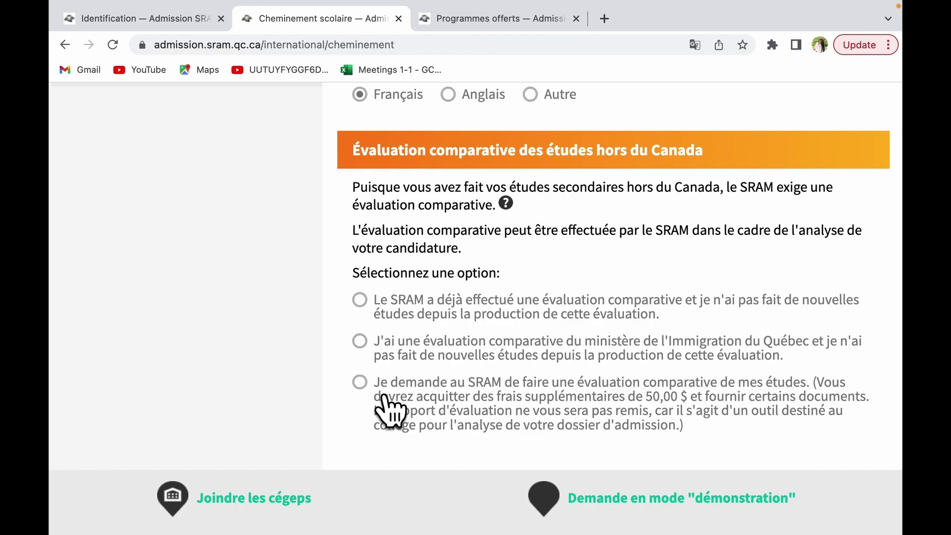
pyautogui.click(384, 399)
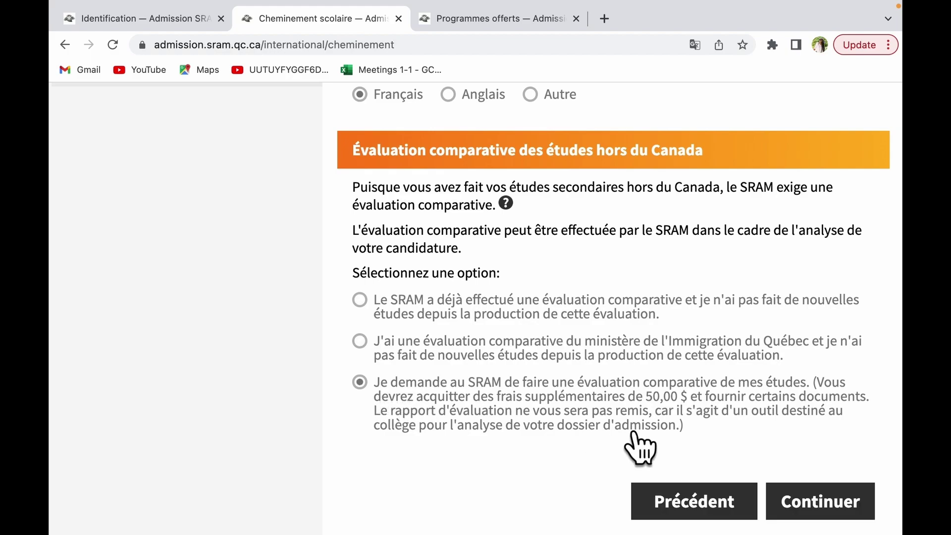
pyautogui.scroll(-2, 637, 426)
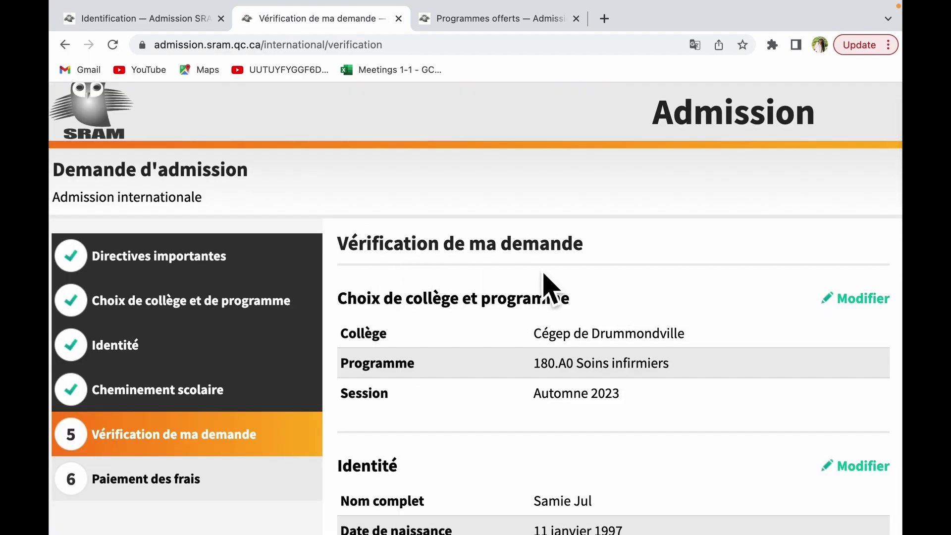
pyautogui.scroll(-1, 538, 436)
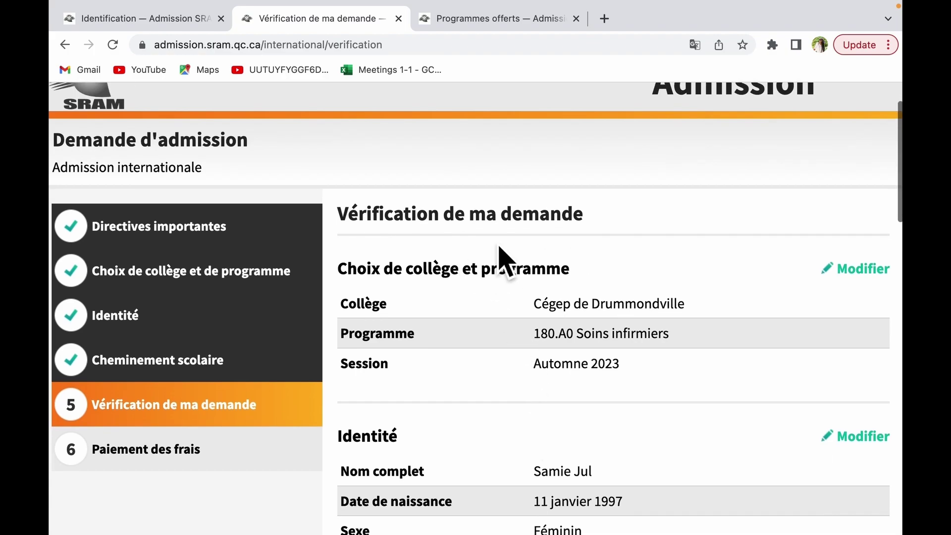
pyautogui.scroll(-8, 488, 520)
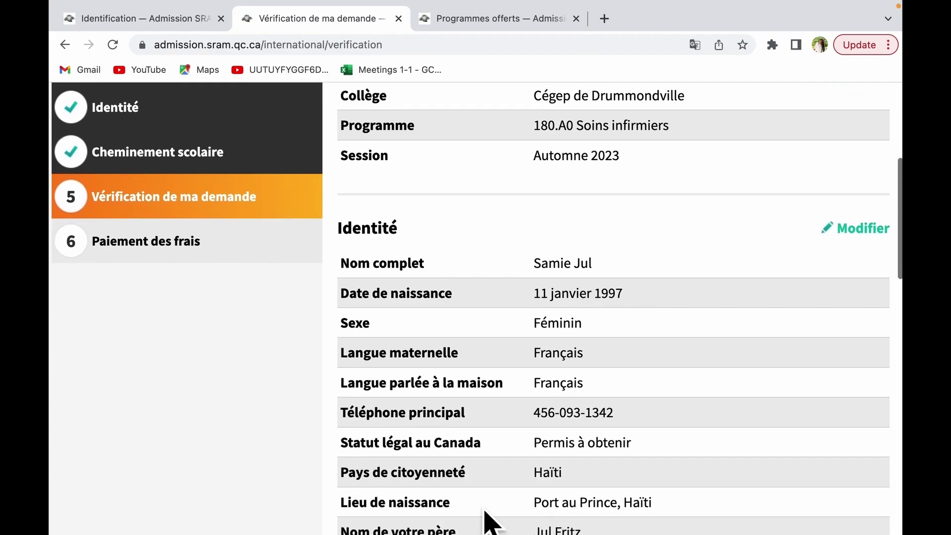
pyautogui.scroll(5, 488, 520)
pyautogui.scroll(4, 486, 518)
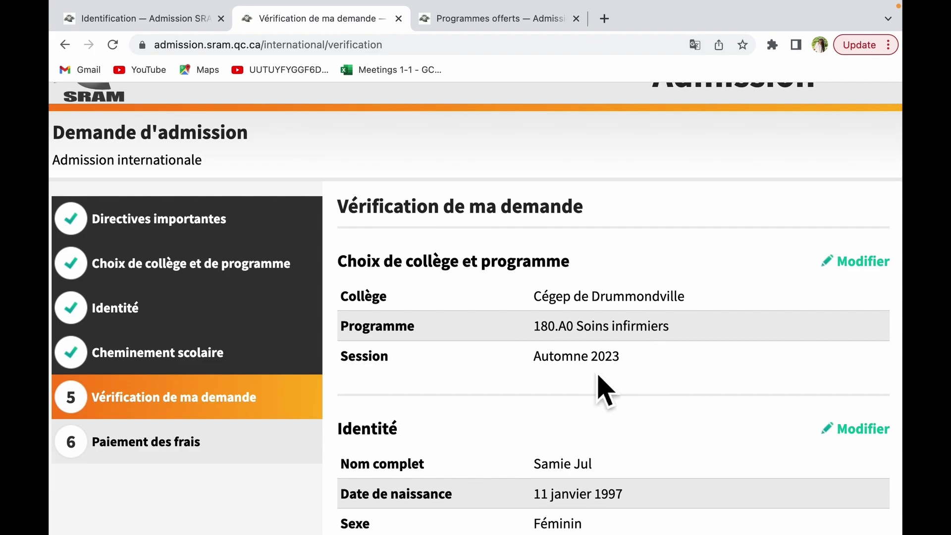
pyautogui.scroll(-2, 555, 263)
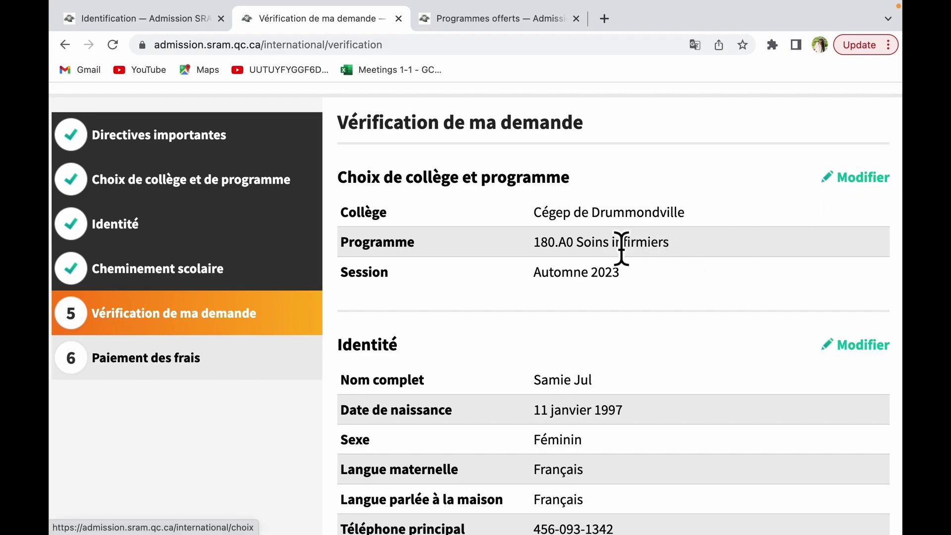
pyautogui.scroll(-3, 622, 450)
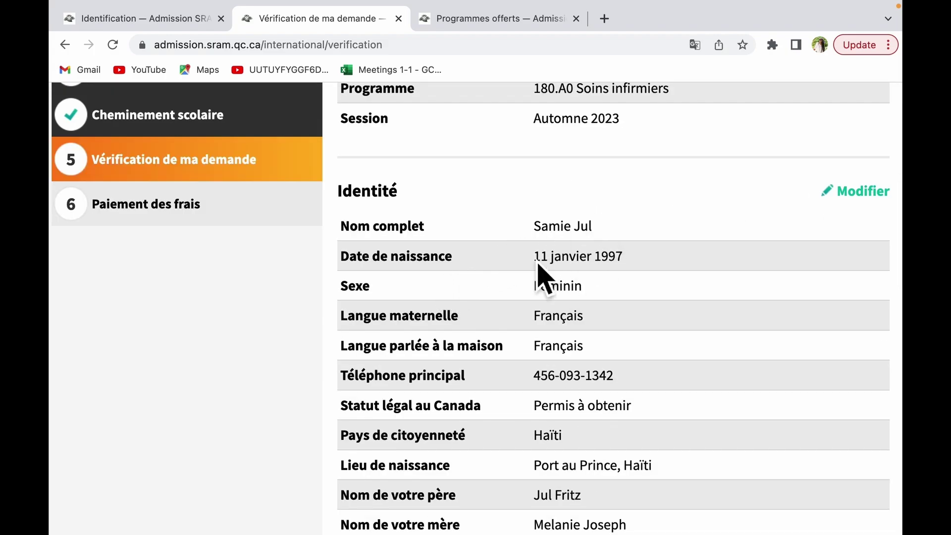
pyautogui.scroll(-2, 583, 478)
pyautogui.scroll(-6, 583, 476)
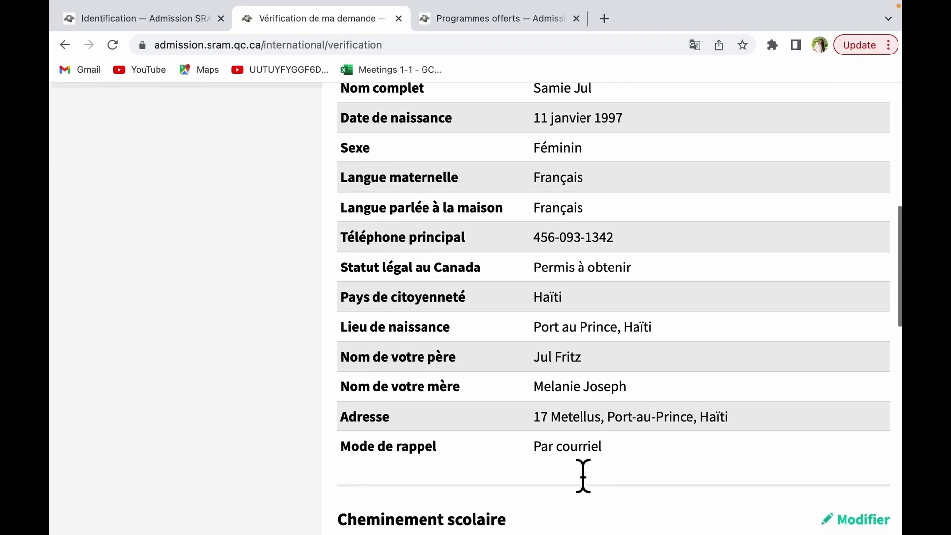
pyautogui.scroll(-5, 583, 510)
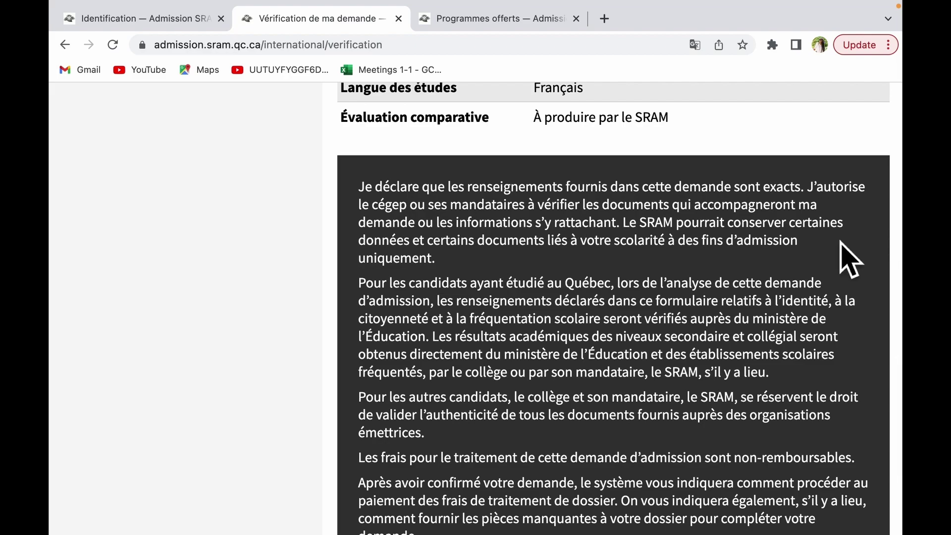
pyautogui.scroll(-2, 608, 479)
pyautogui.scroll(-1, 607, 478)
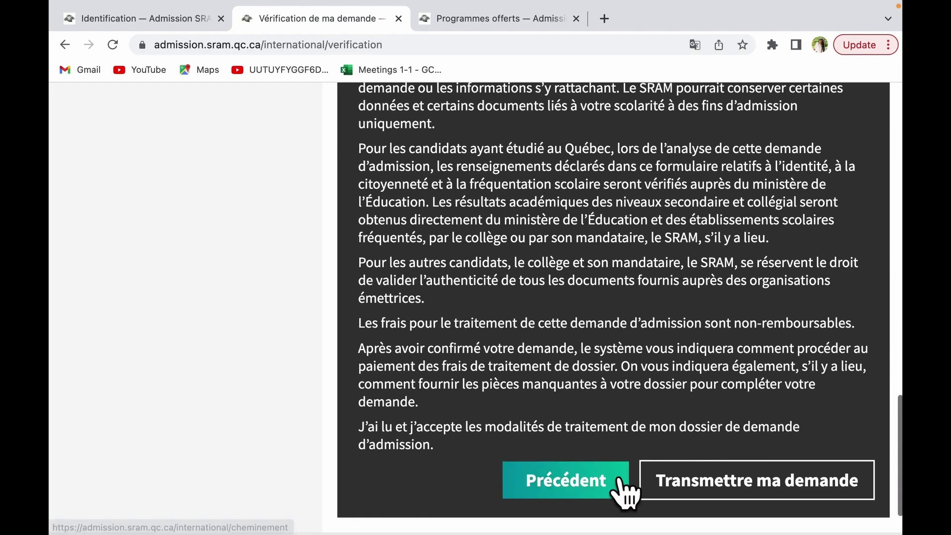
pyautogui.scroll(-2, 592, 411)
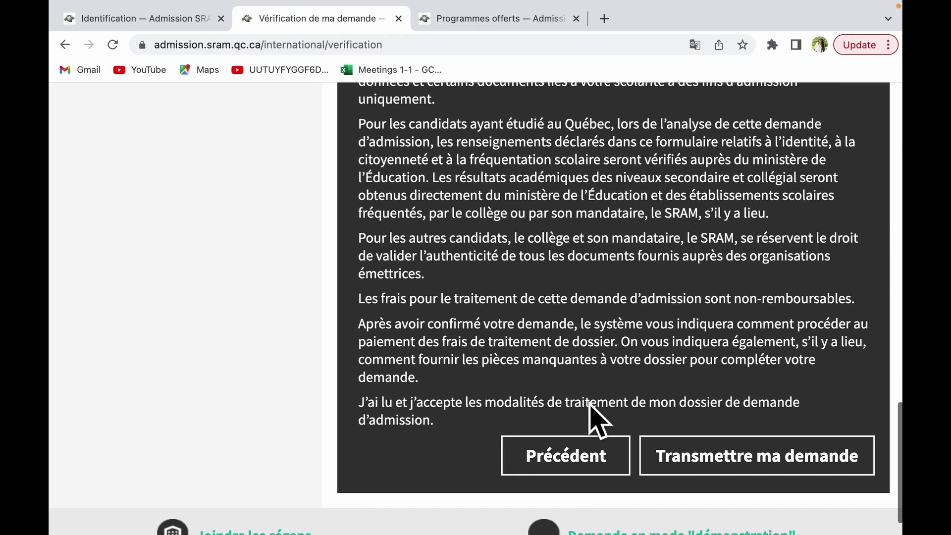
pyautogui.scroll(1, 602, 347)
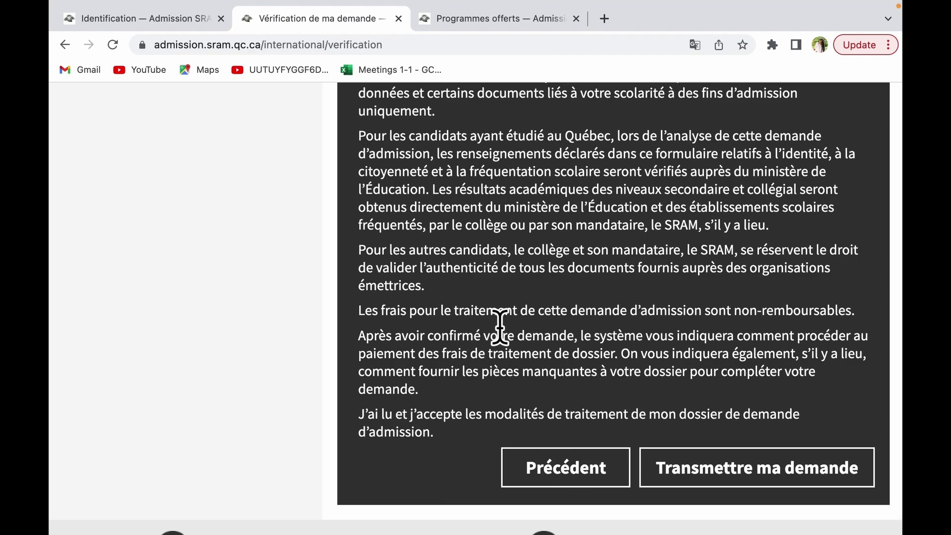
pyautogui.scroll(-2, 708, 377)
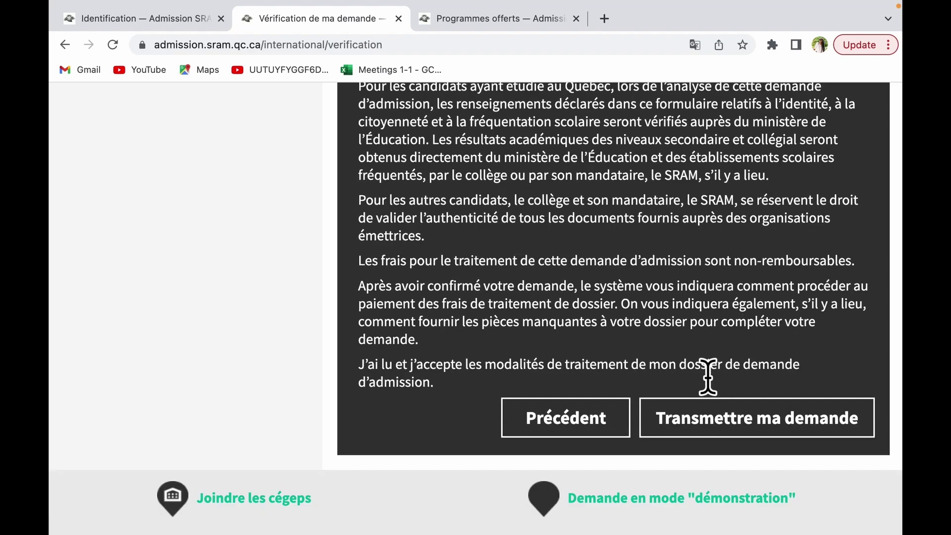
# Step: Transmit the admission application, dismiss the success message, and review the 85,00 $ processing-fee payment page
pyautogui.click(700, 430)
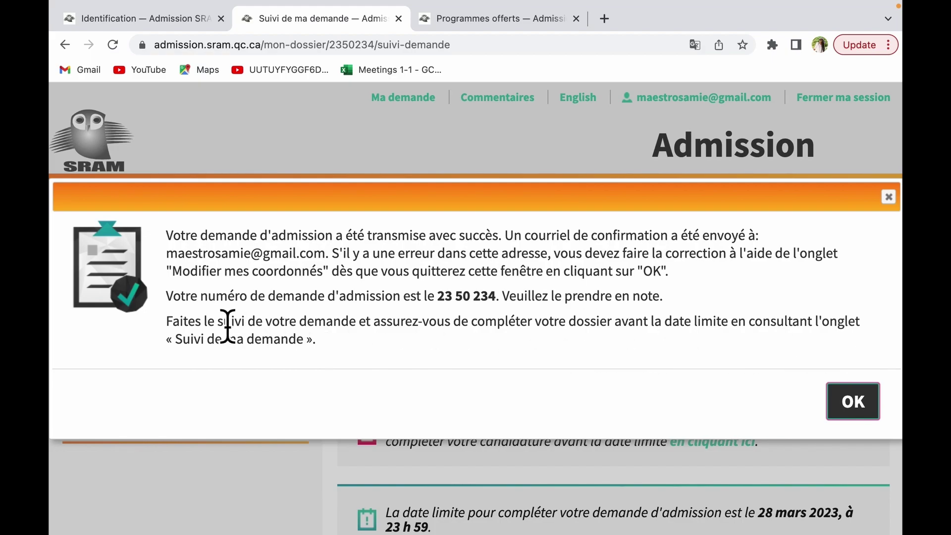
pyautogui.click(843, 402)
pyautogui.scroll(-1, 694, 446)
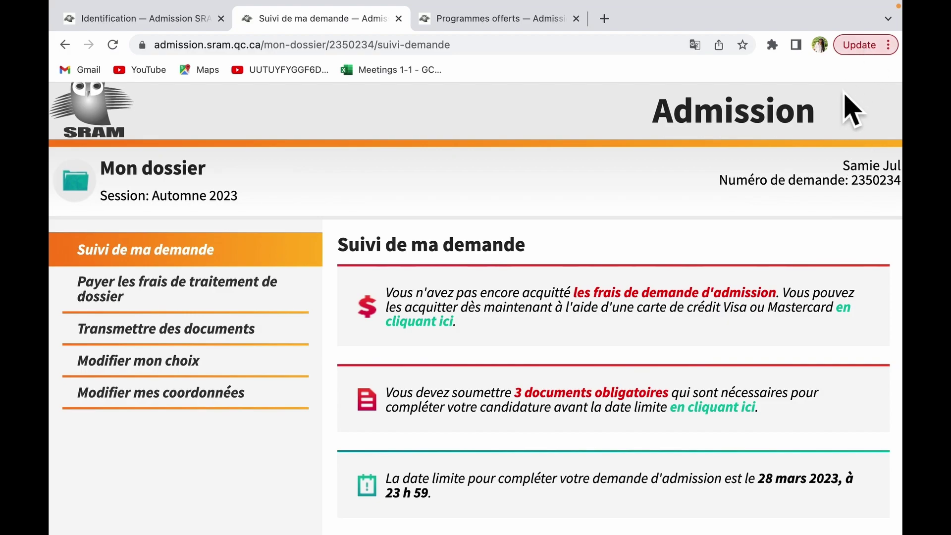
pyautogui.scroll(-1, 749, 226)
pyautogui.scroll(-3, 556, 469)
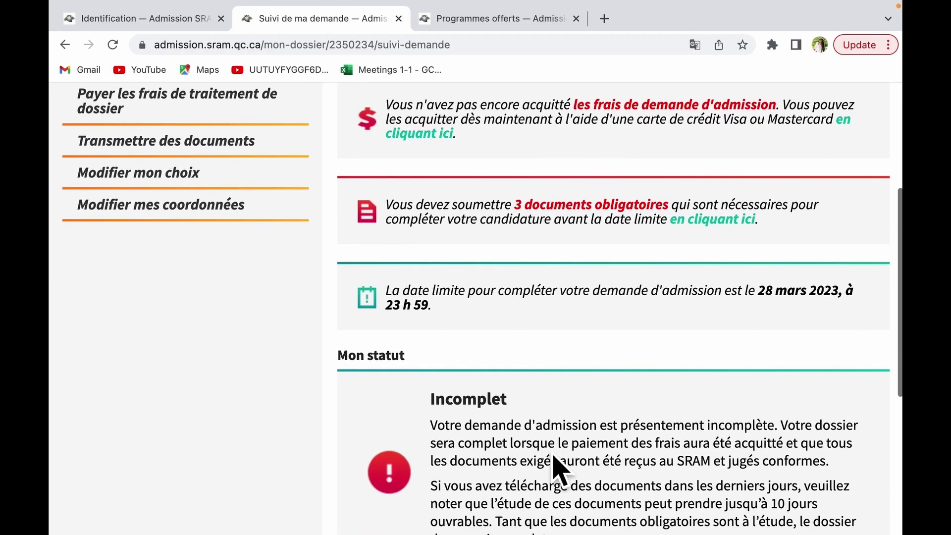
pyautogui.scroll(5, 552, 452)
pyautogui.scroll(-10, 552, 457)
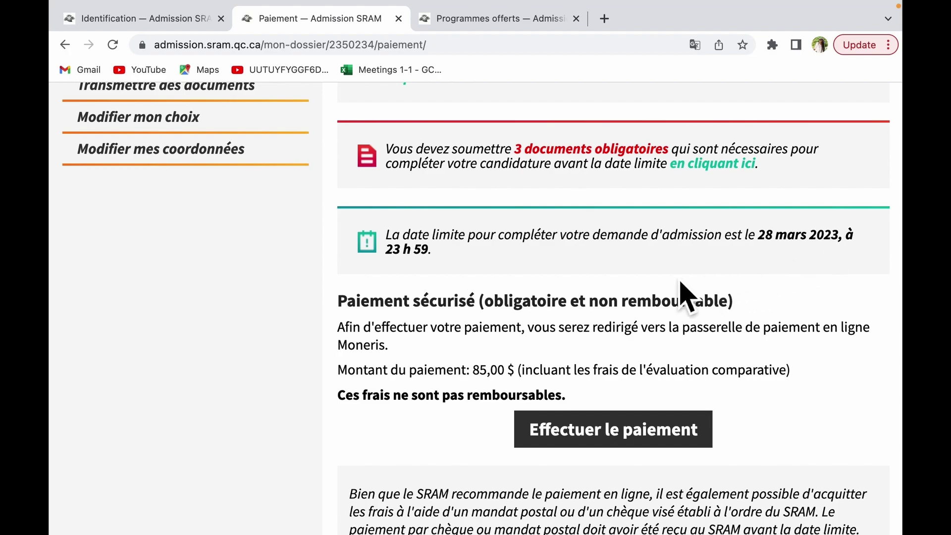
pyautogui.scroll(5, 682, 364)
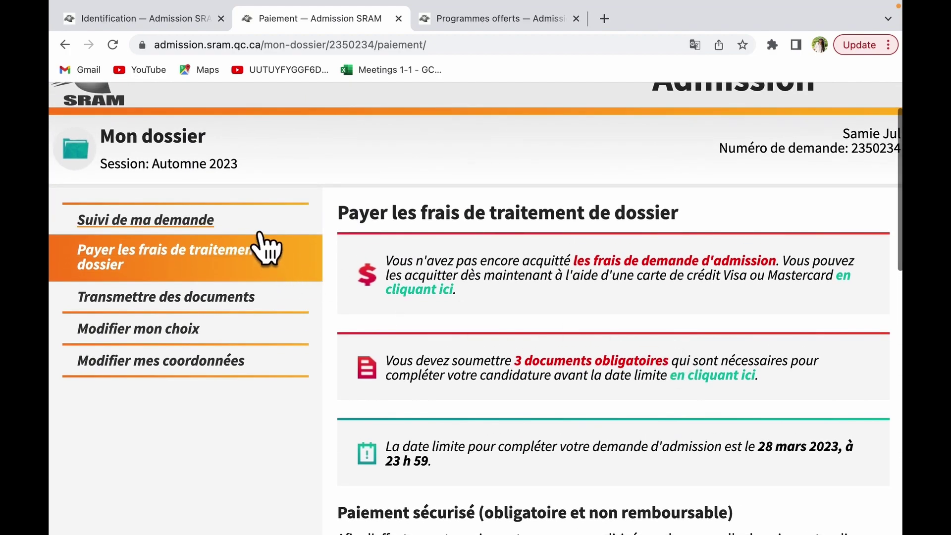
pyautogui.scroll(-5, 664, 466)
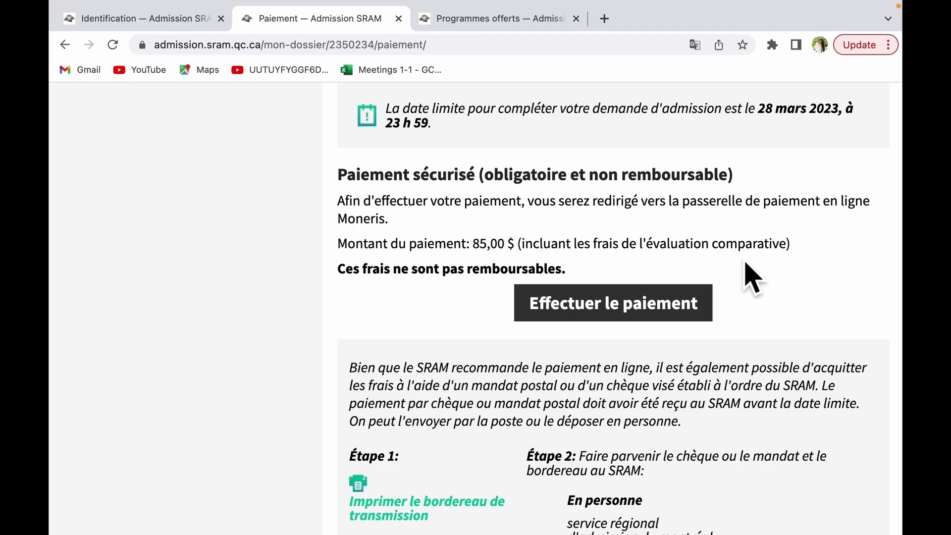
pyautogui.scroll(-5, 684, 496)
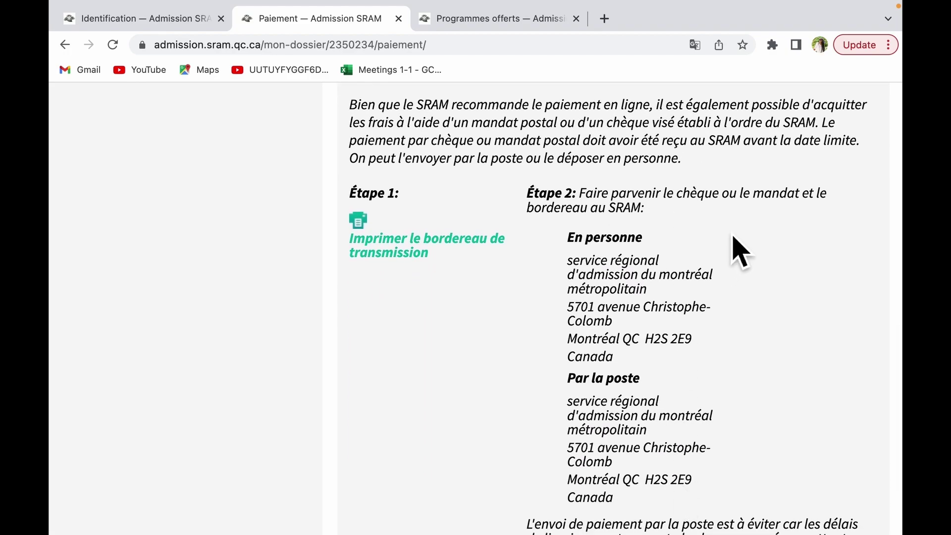
pyautogui.scroll(1, 711, 250)
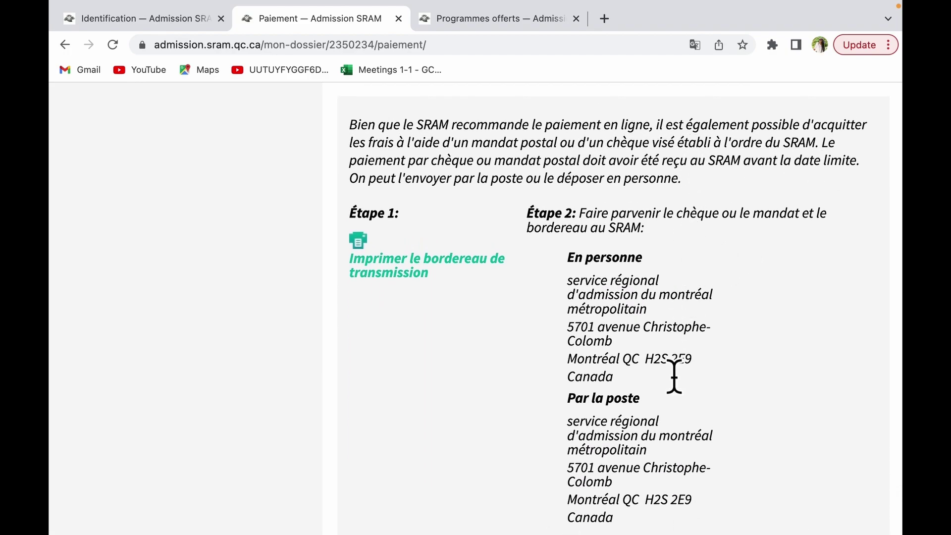
pyautogui.scroll(-3, 676, 397)
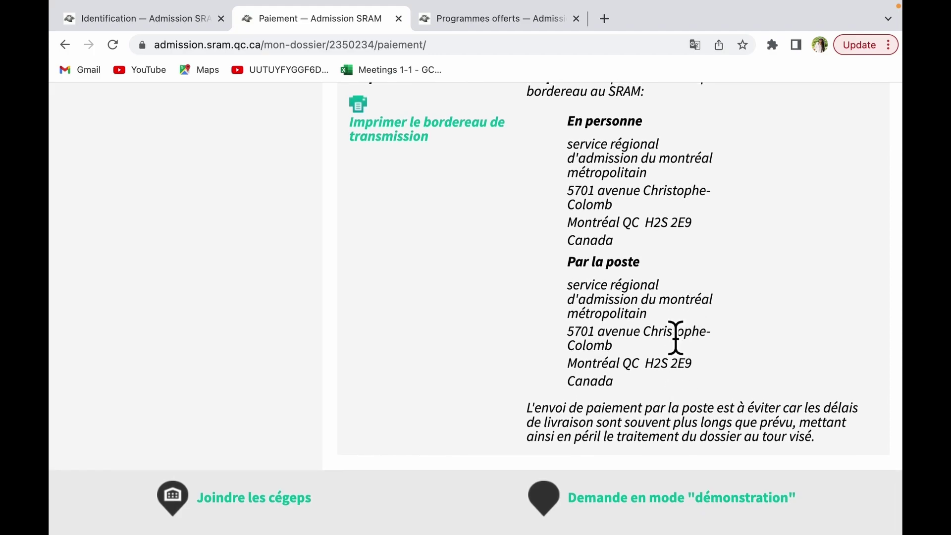
pyautogui.scroll(10, 676, 339)
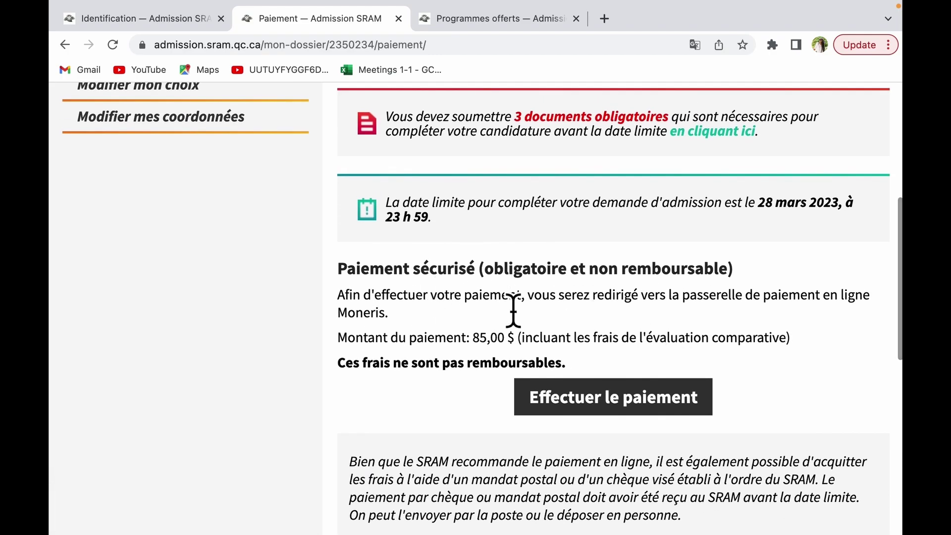
pyautogui.scroll(5, 514, 311)
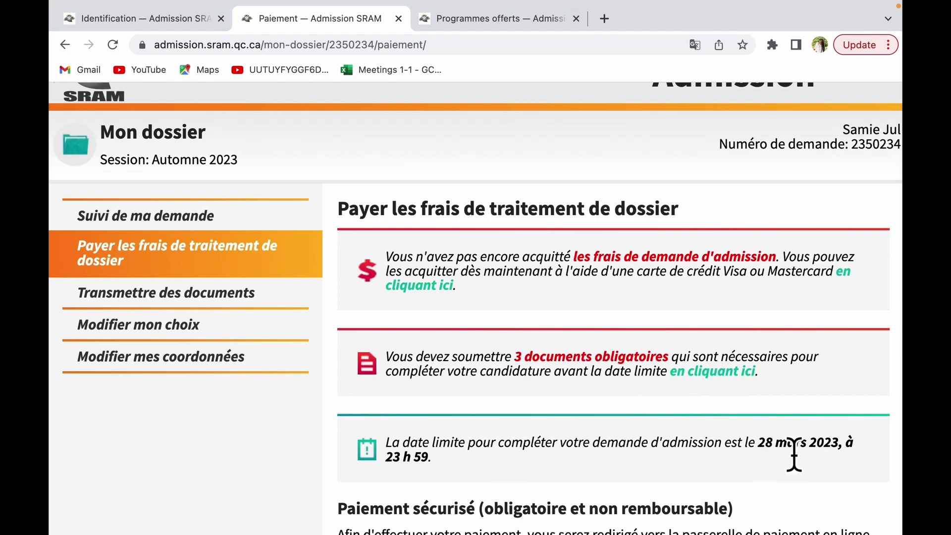
# Step: Open Transmettre des documents and view the birth certificate requirement, marked Non reçu, PDF/JPEG up to 3 Mo
pyautogui.click(743, 391)
pyautogui.scroll(-7, 791, 444)
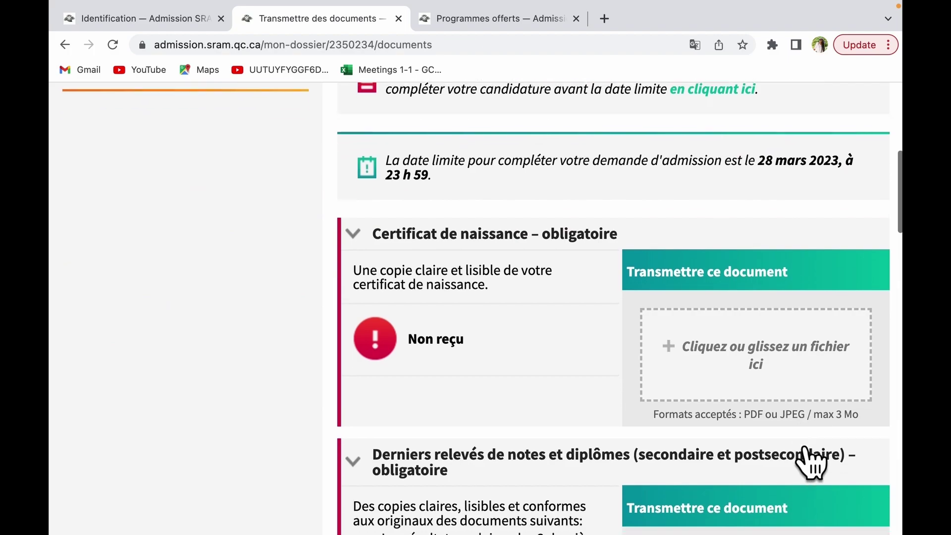
pyautogui.scroll(-1, 804, 448)
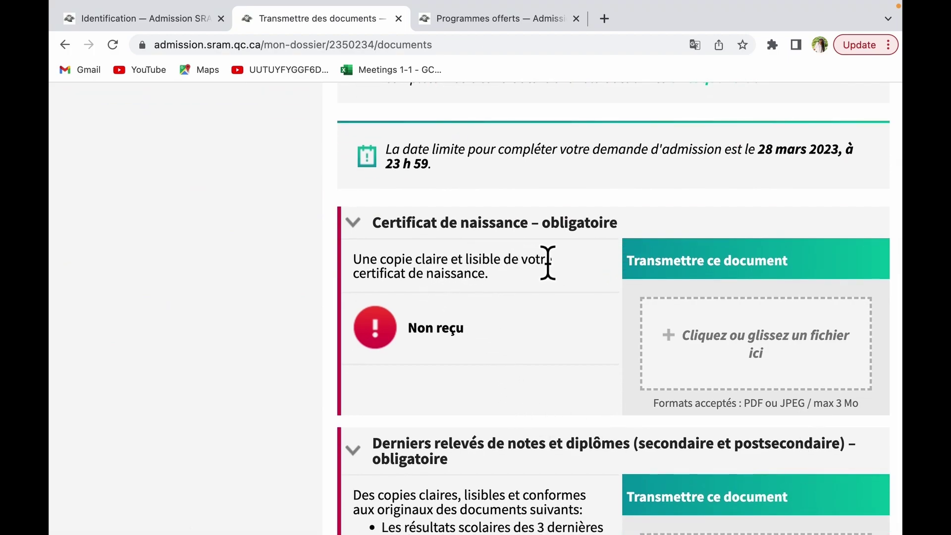
pyautogui.scroll(-2, 453, 295)
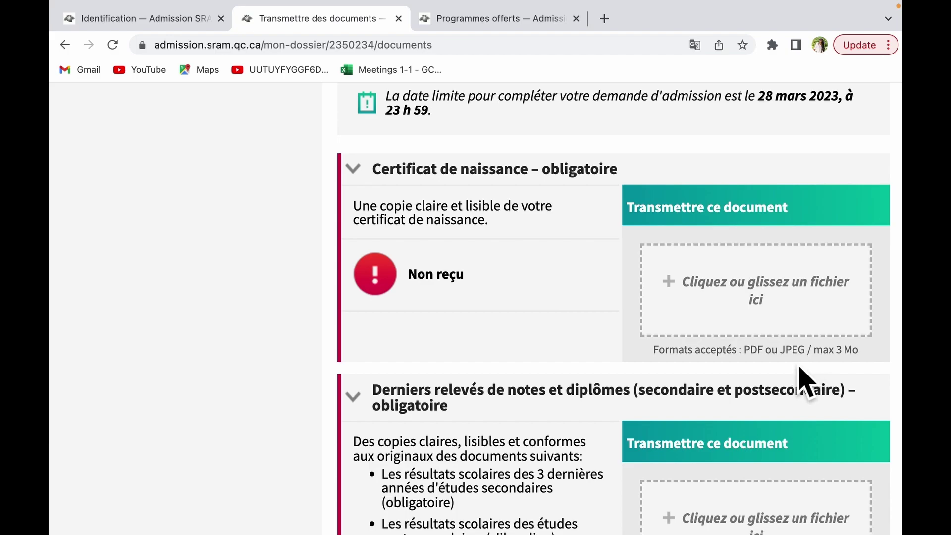
pyautogui.click(803, 328)
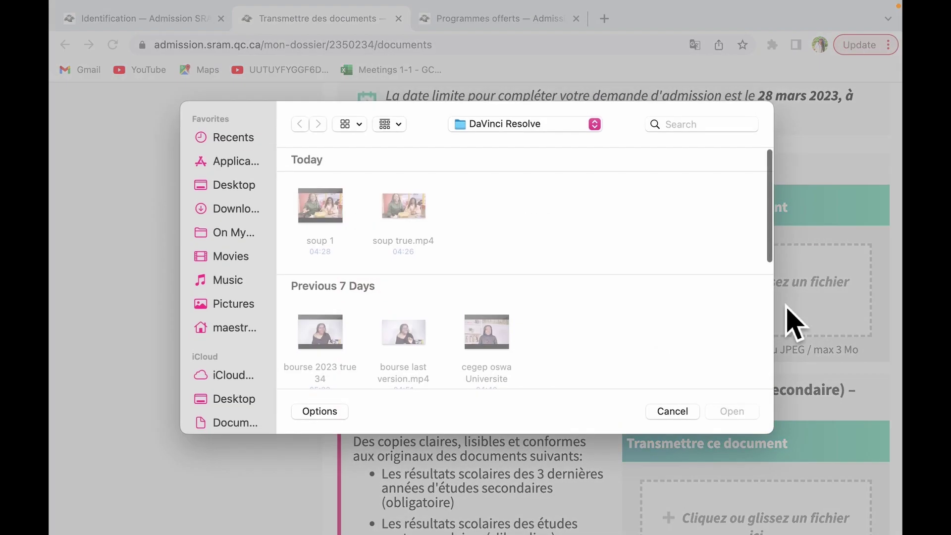
pyautogui.scroll(-3, 246, 406)
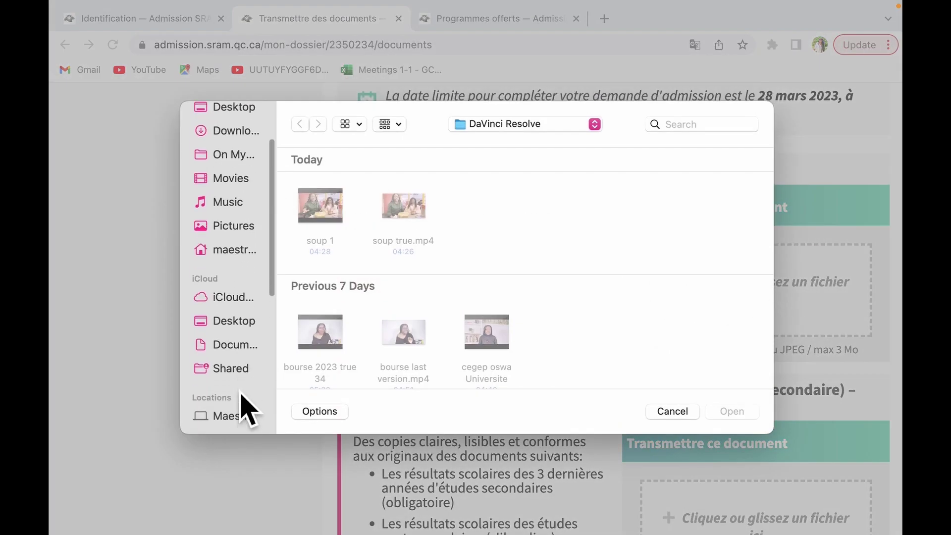
pyautogui.scroll(-4, 241, 394)
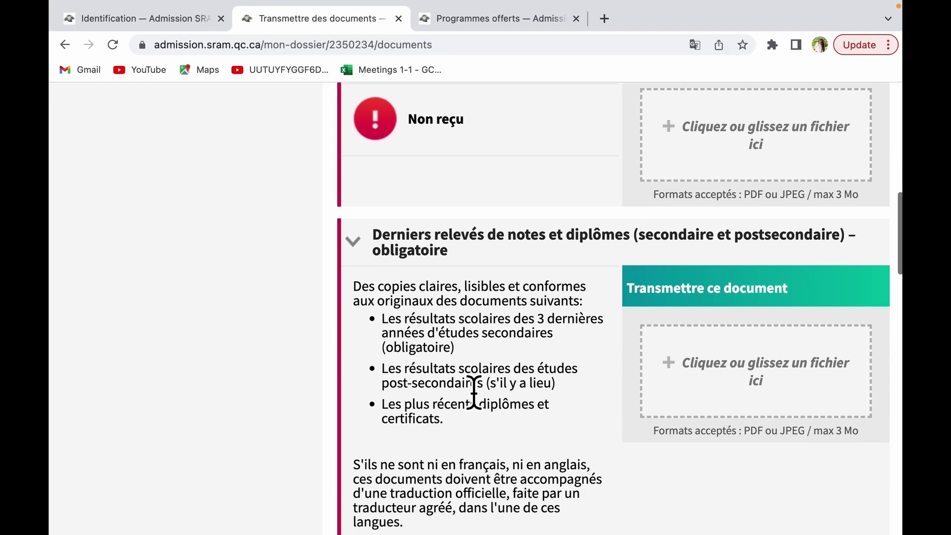
pyautogui.click(684, 416)
pyautogui.scroll(-4, 474, 389)
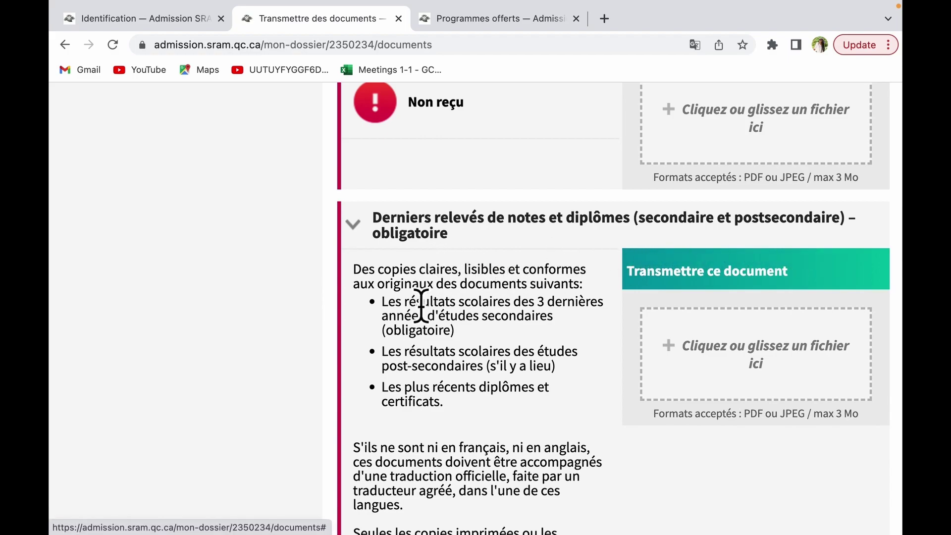
pyautogui.scroll(-1, 377, 317)
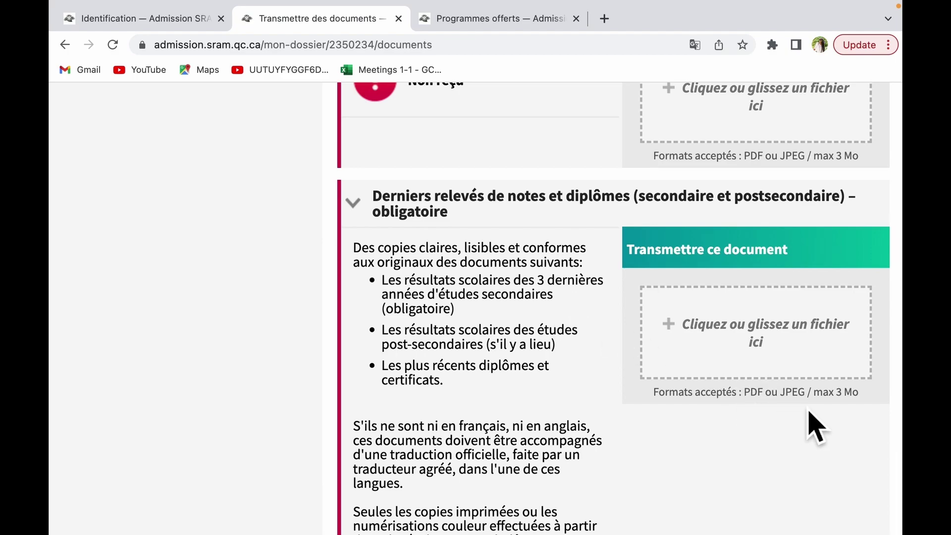
pyautogui.scroll(1, 684, 431)
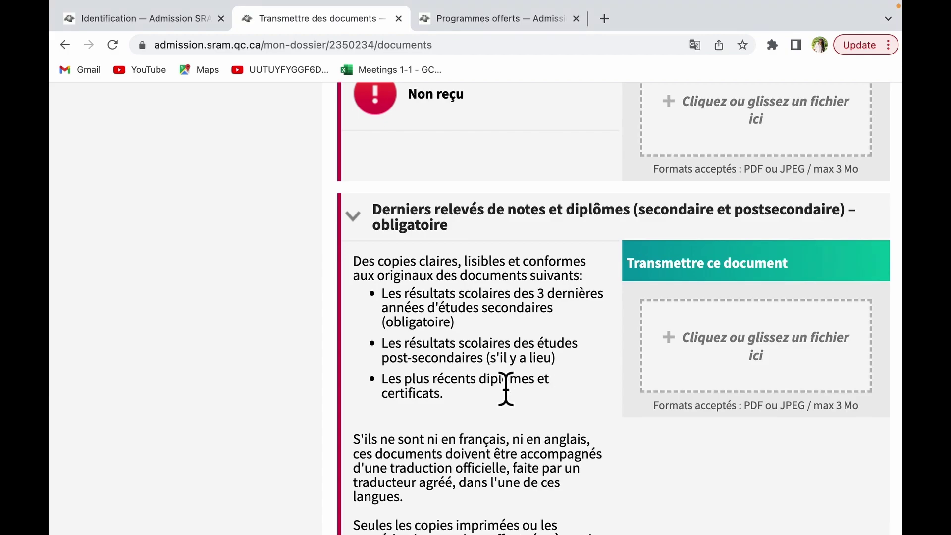
pyautogui.scroll(-3, 506, 395)
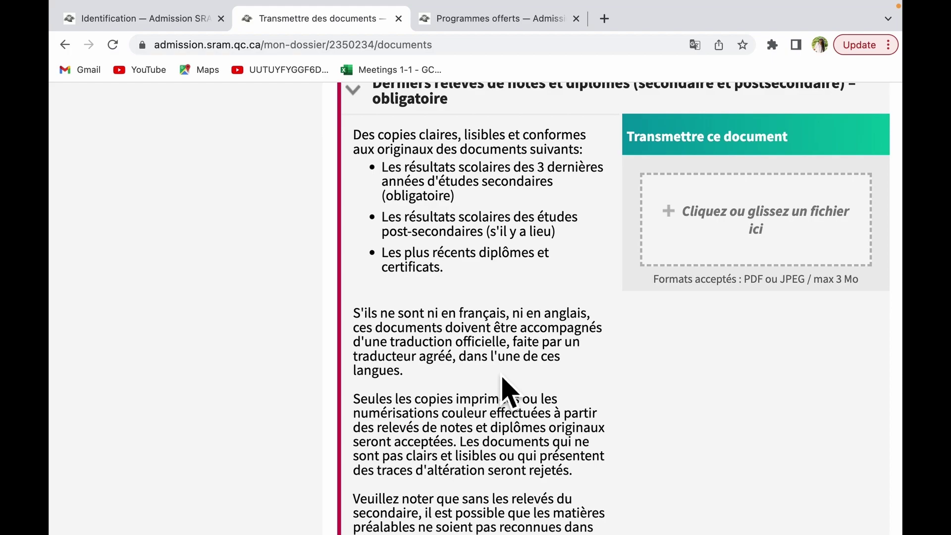
pyautogui.scroll(-2, 534, 421)
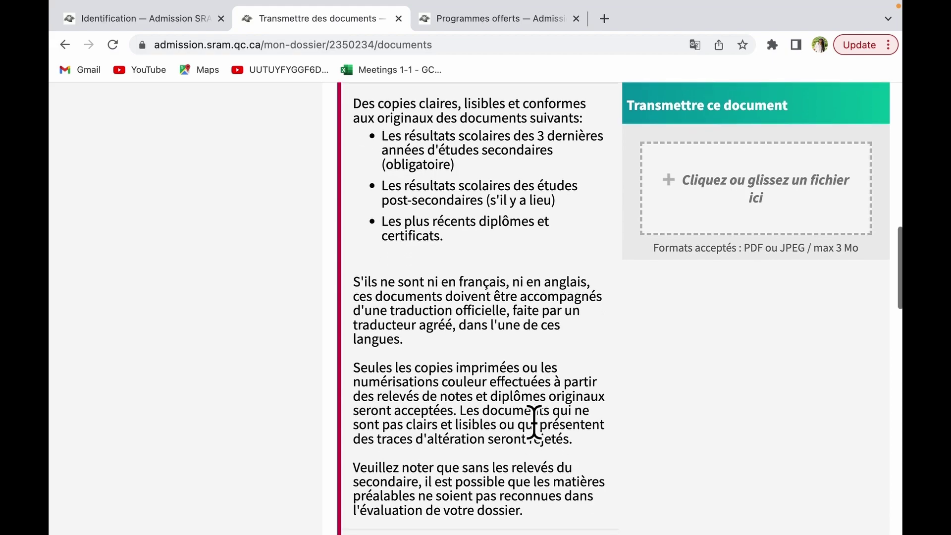
pyautogui.scroll(-10, 535, 421)
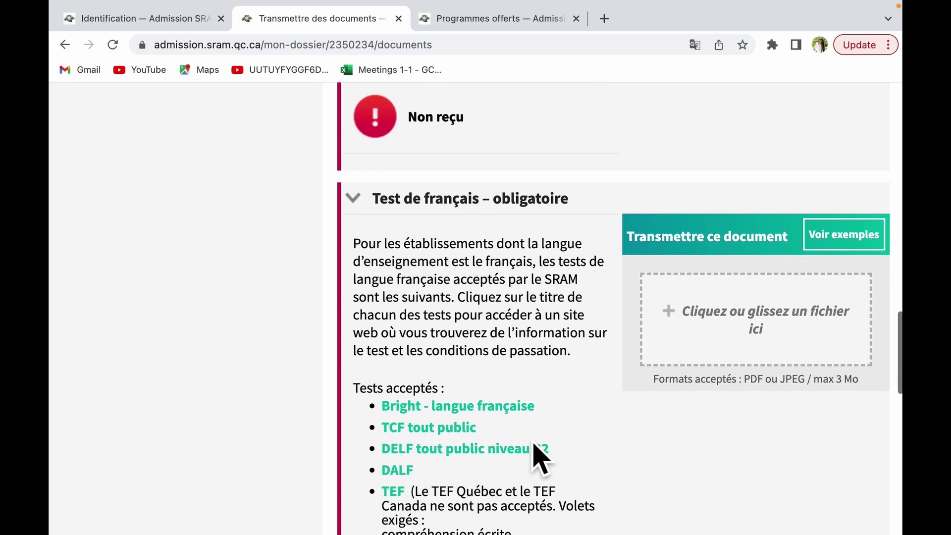
pyautogui.scroll(-2, 537, 454)
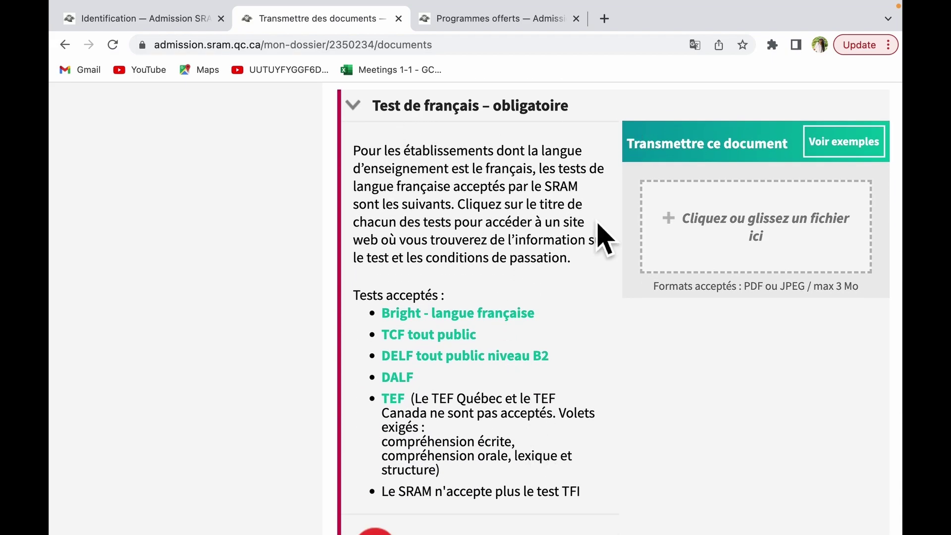
pyautogui.scroll(-1, 627, 221)
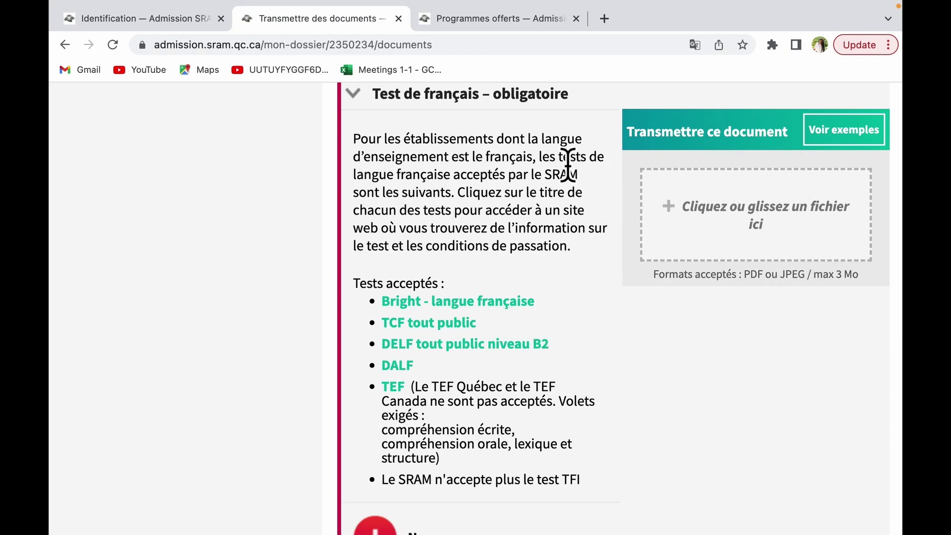
pyautogui.scroll(-1, 529, 270)
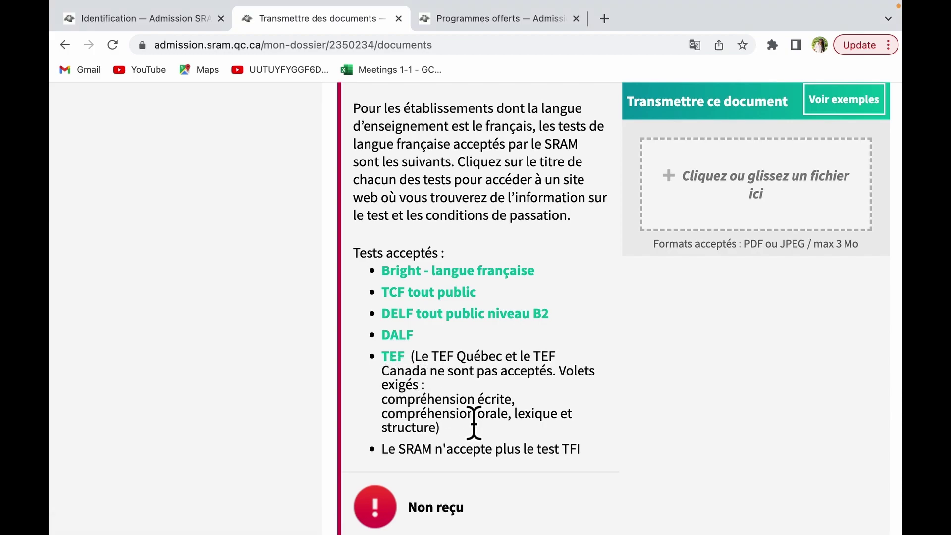
pyautogui.scroll(-8, 474, 424)
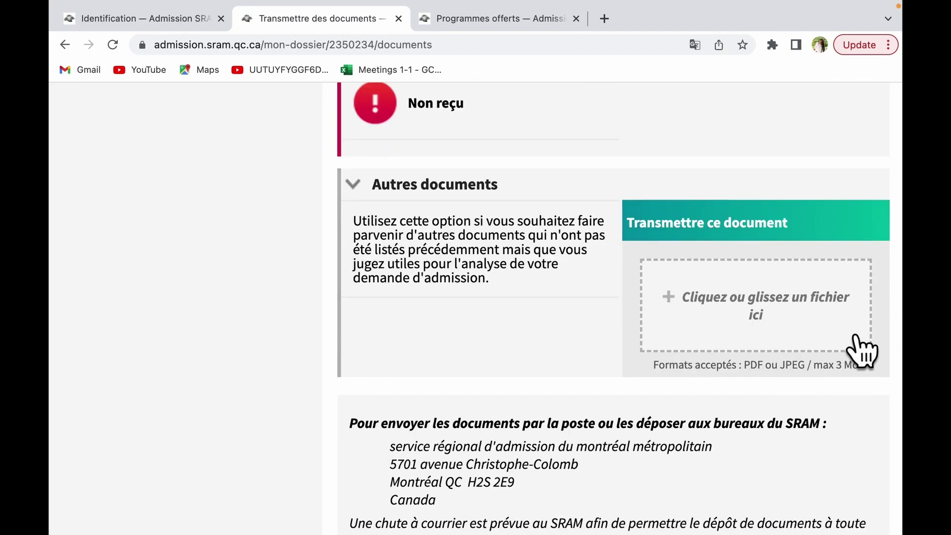
pyautogui.scroll(-4, 713, 376)
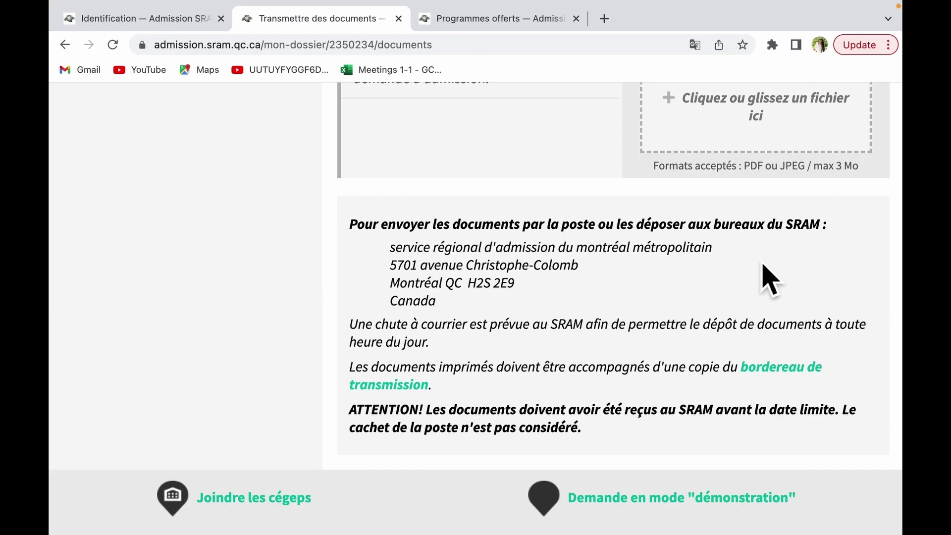
pyautogui.scroll(5, 776, 329)
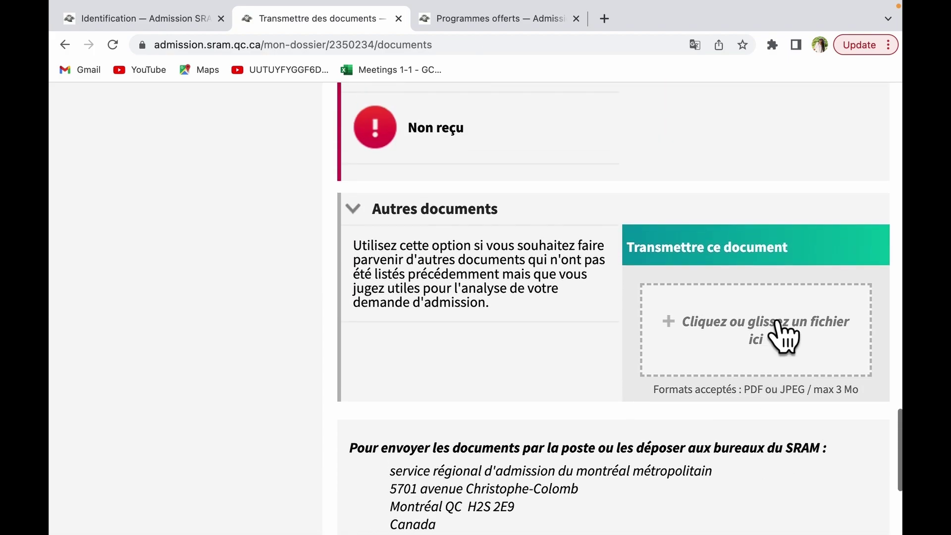
pyautogui.scroll(20, 785, 337)
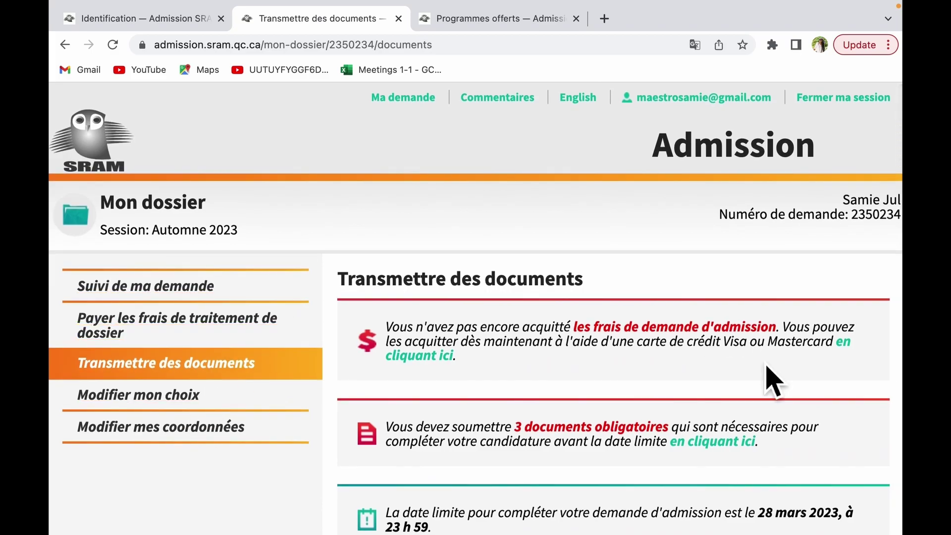
pyautogui.scroll(-20, 743, 436)
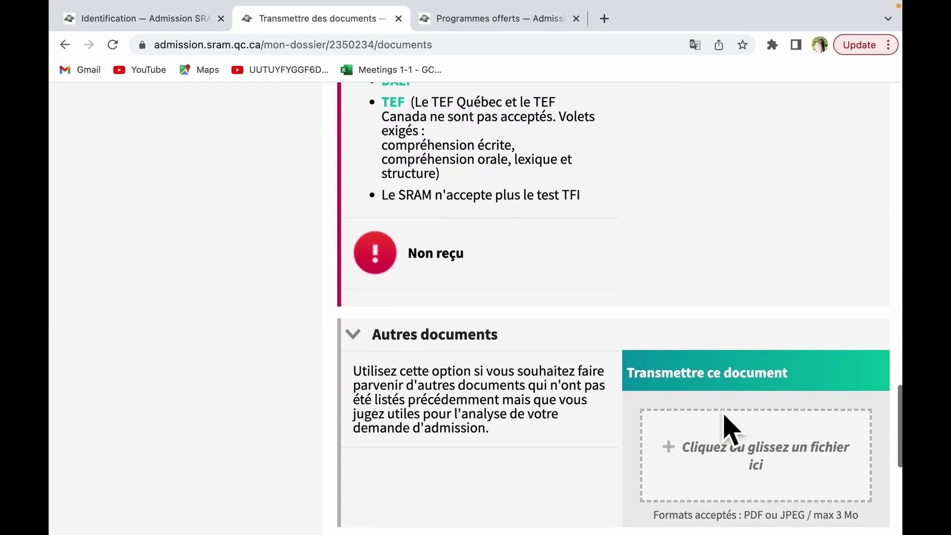
pyautogui.scroll(-3, 731, 428)
pyautogui.scroll(20, 729, 425)
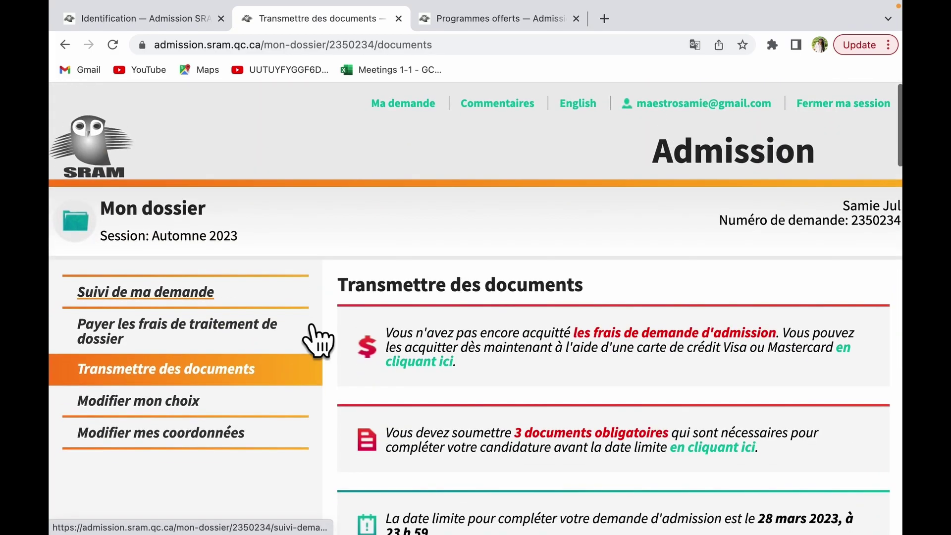